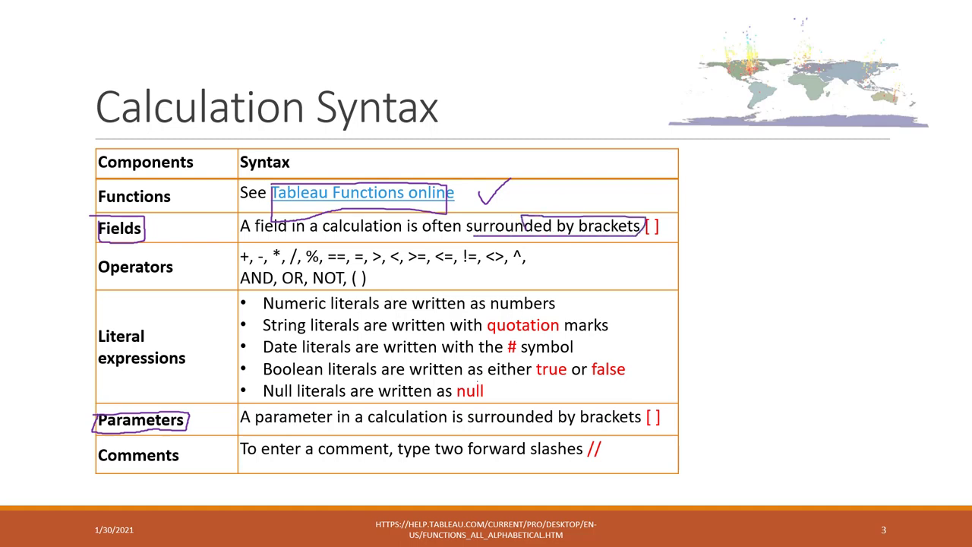
Circle the Parameters brackets rule, the Operators label and operator list, and underline AND, OR, NOT
mouse_move(460, 431)
left_mouse_down()
mouse_move(595, 425)
mouse_move(636, 407)
mouse_move(478, 430)
left_mouse_up()
mouse_move(97, 276)
left_mouse_down()
mouse_move(164, 277)
mouse_move(172, 265)
mouse_move(167, 255)
mouse_move(135, 255)
mouse_move(97, 257)
left_mouse_up()
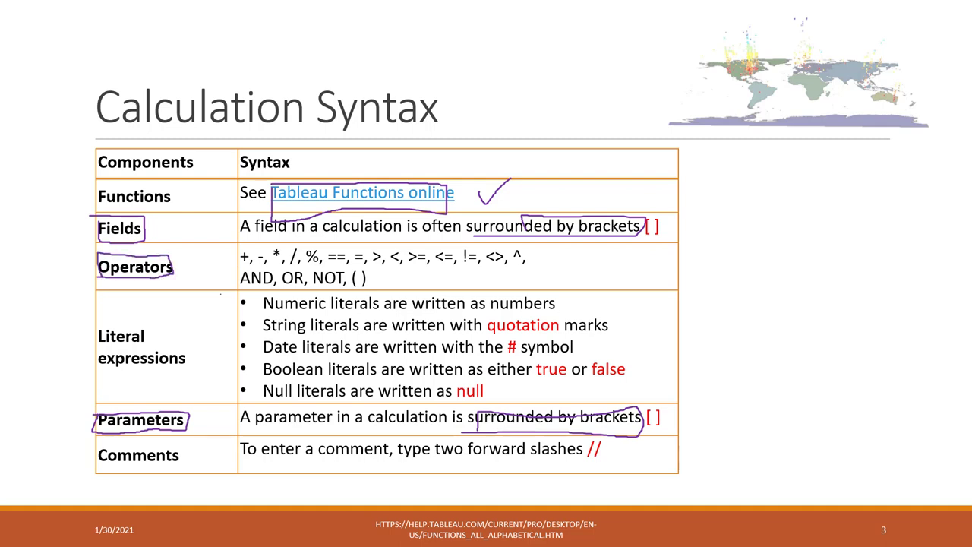
left_click_drag(236, 286, 371, 291)
mouse_move(519, 241)
left_mouse_down()
mouse_move(548, 251)
mouse_move(509, 290)
mouse_move(281, 290)
mouse_move(237, 261)
mouse_move(357, 244)
mouse_move(547, 237)
left_mouse_up()
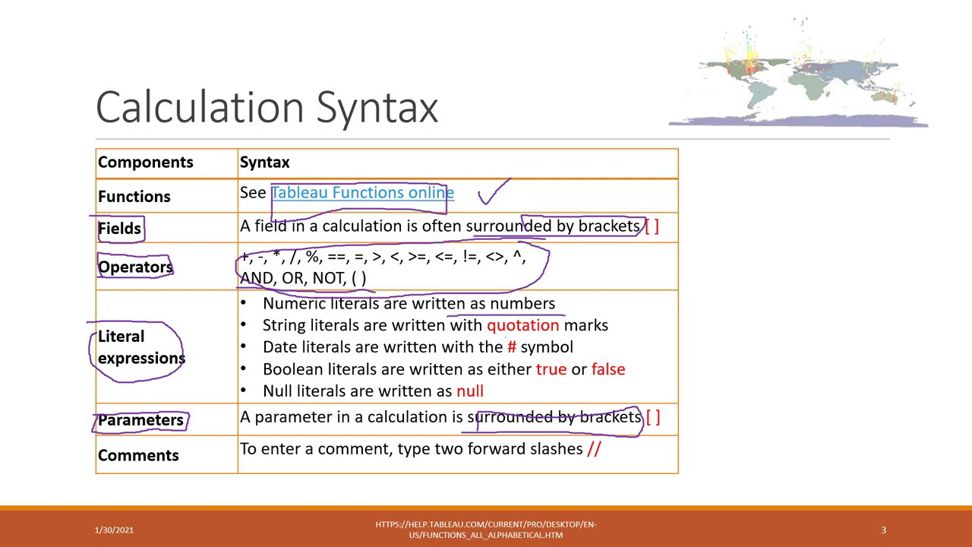
Underline the string quotation, date literal #, Boolean true/false and // comment rules
left_click_drag(469, 332, 563, 332)
left_click_drag(273, 358, 310, 359)
left_click_drag(492, 356, 524, 358)
left_click_drag(259, 380, 331, 380)
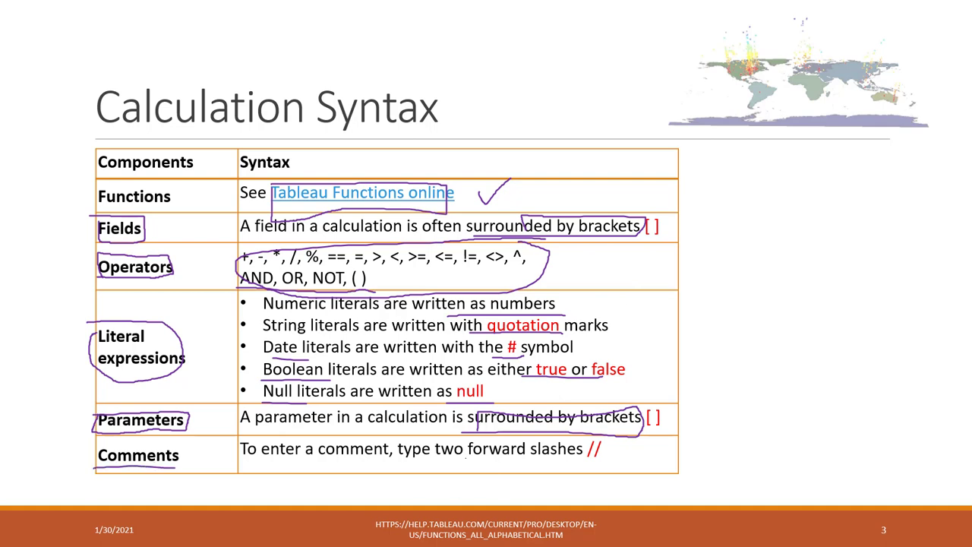
left_click_drag(509, 466, 617, 466)
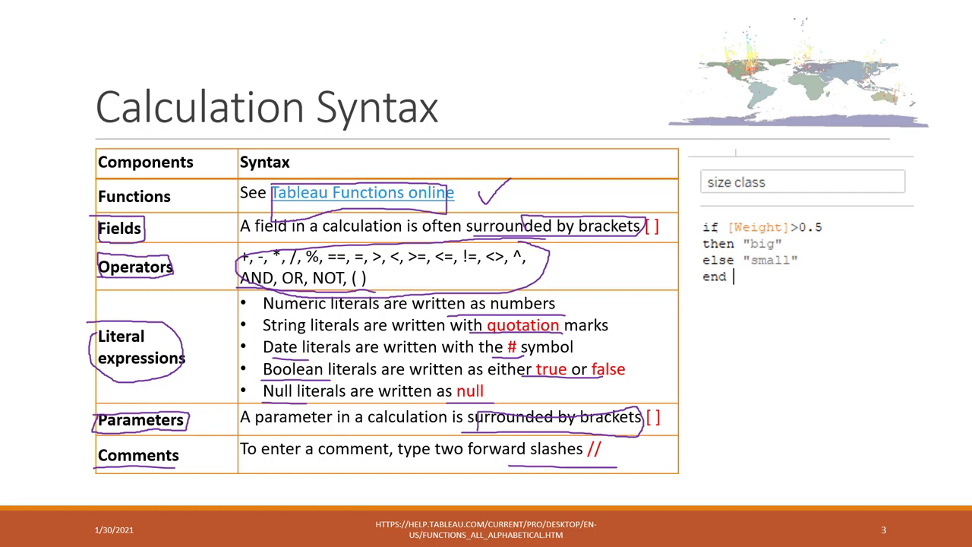
Circle the size class example's if/then/else/end code with the Pen
mouse_move(683, 204)
left_mouse_down()
mouse_move(734, 214)
mouse_move(734, 293)
mouse_move(687, 294)
mouse_move(692, 223)
left_mouse_up()
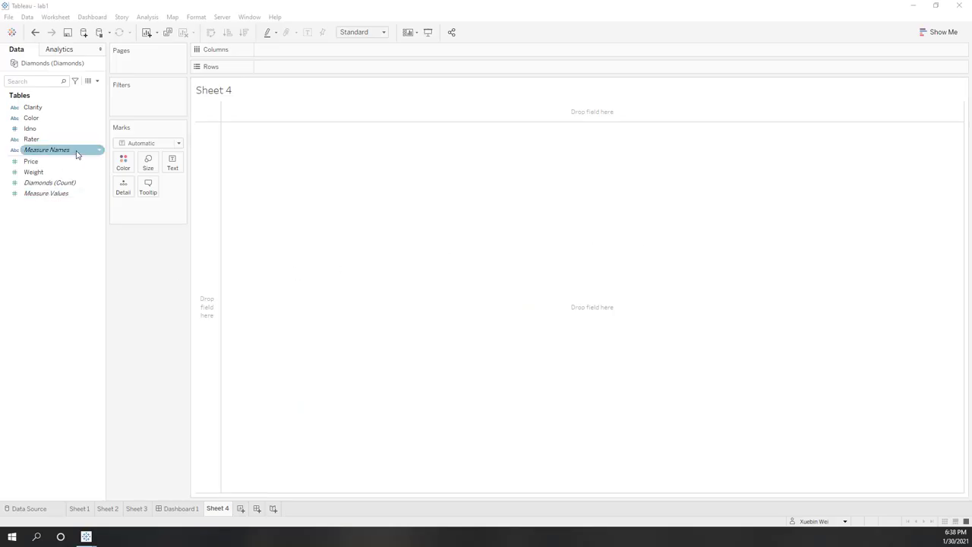
Create a calculated field named 'size class' and browse the Logical functions to IF
left_click(359, 268)
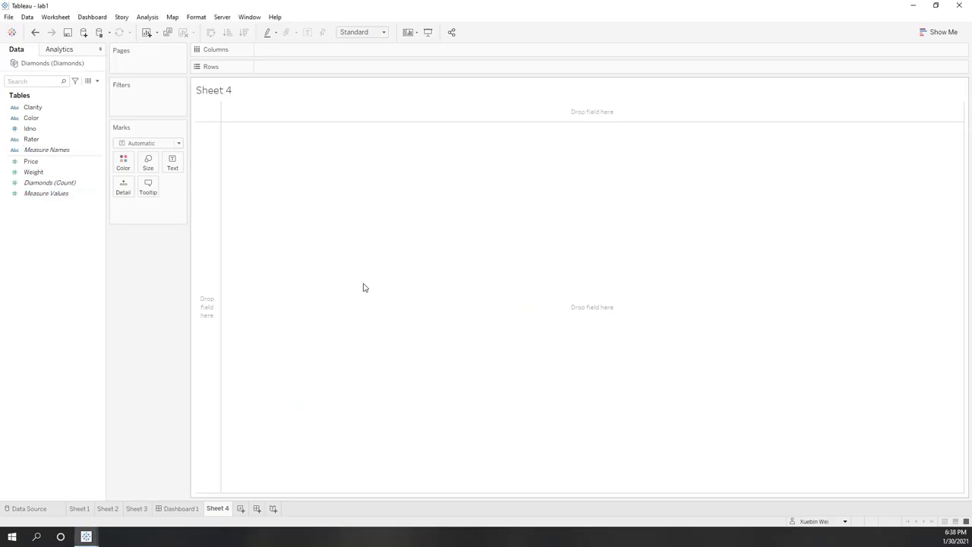
right_click(60, 282)
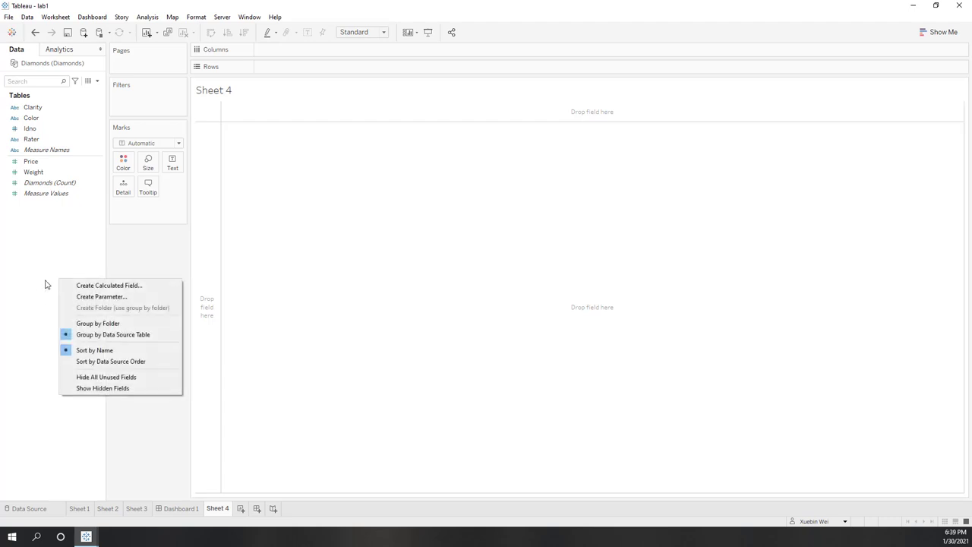
left_click(90, 286)
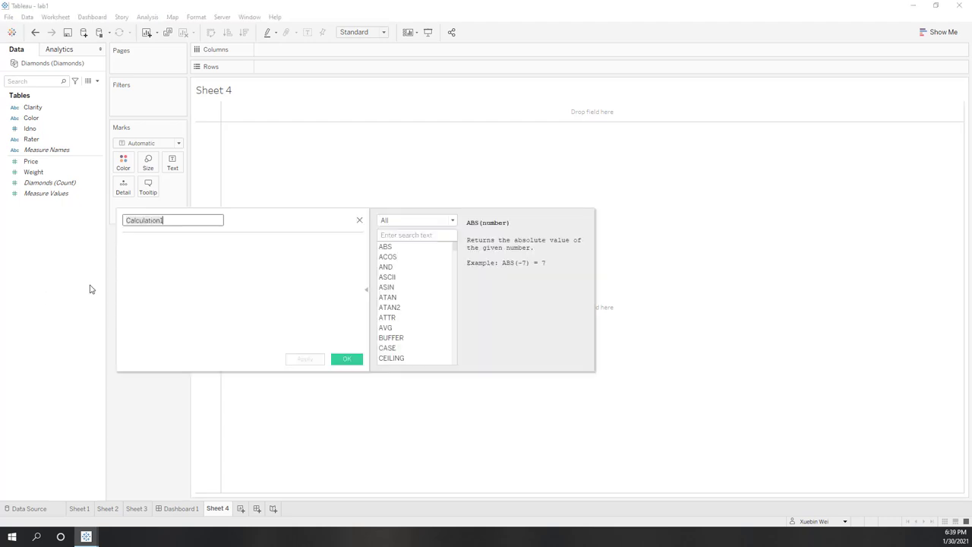
type("size class")
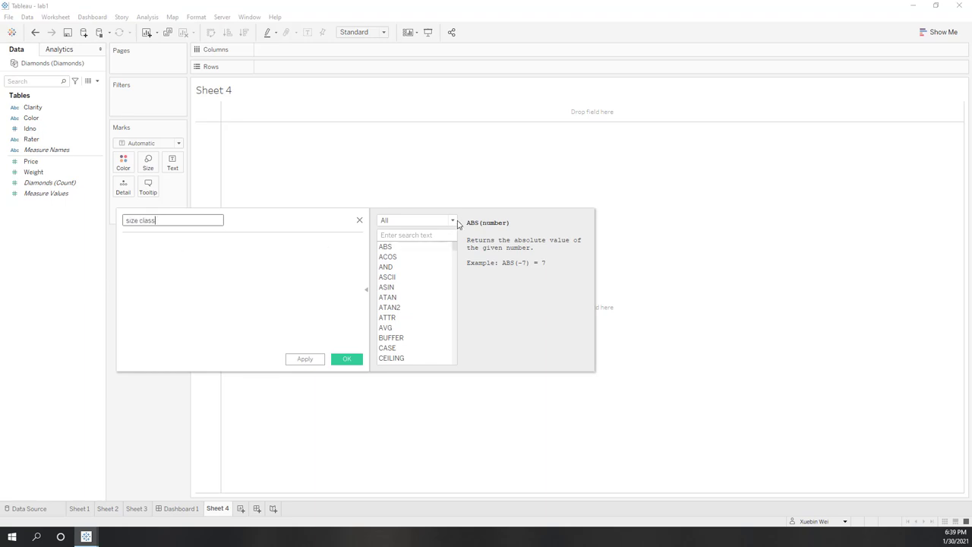
left_click(454, 220)
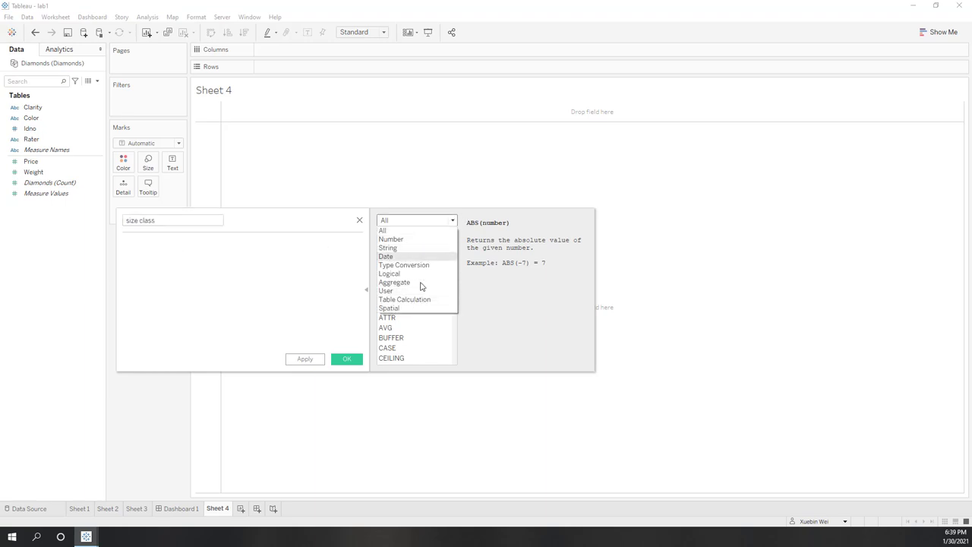
left_click(400, 239)
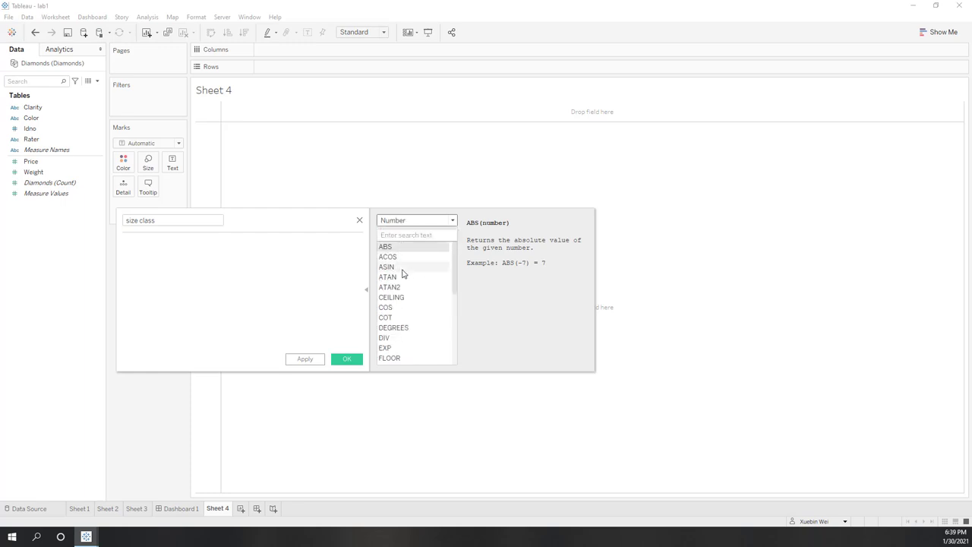
scroll(412, 317, "down", 3)
scroll(413, 311, "up", 3)
left_click(453, 221)
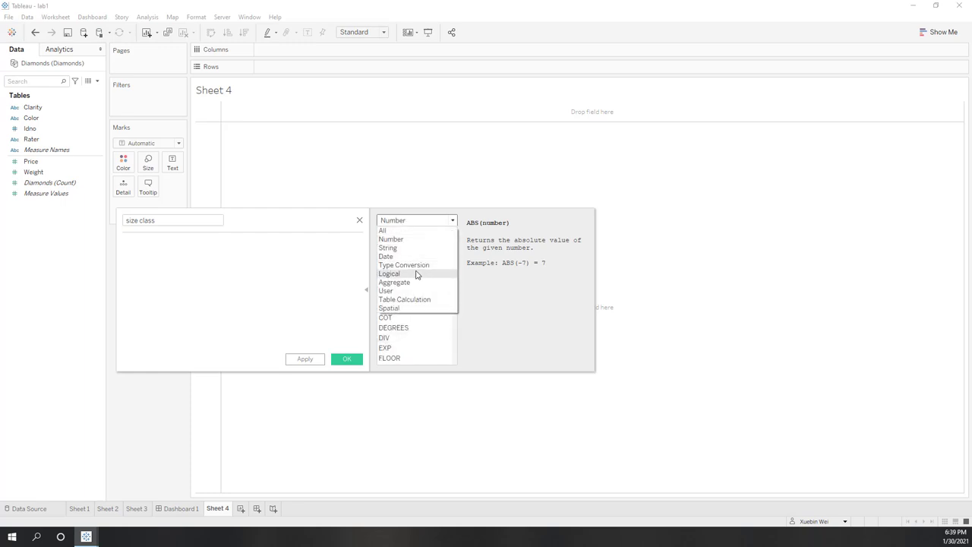
left_click(416, 275)
left_click(392, 297)
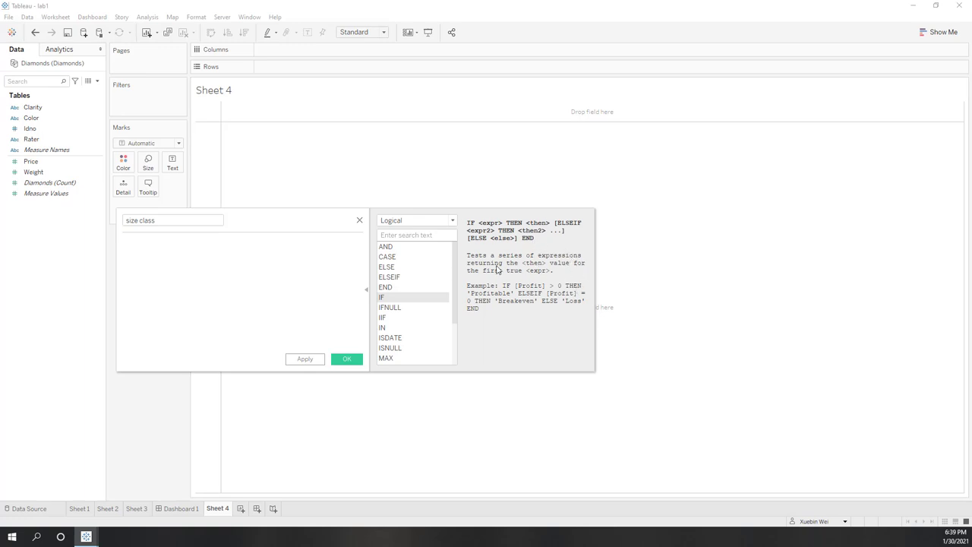
Enter the formula IF [Weight] > 0.5 THEN 'big' ELSE 'small' END
type("if [Weight]")
type("> 0.5")
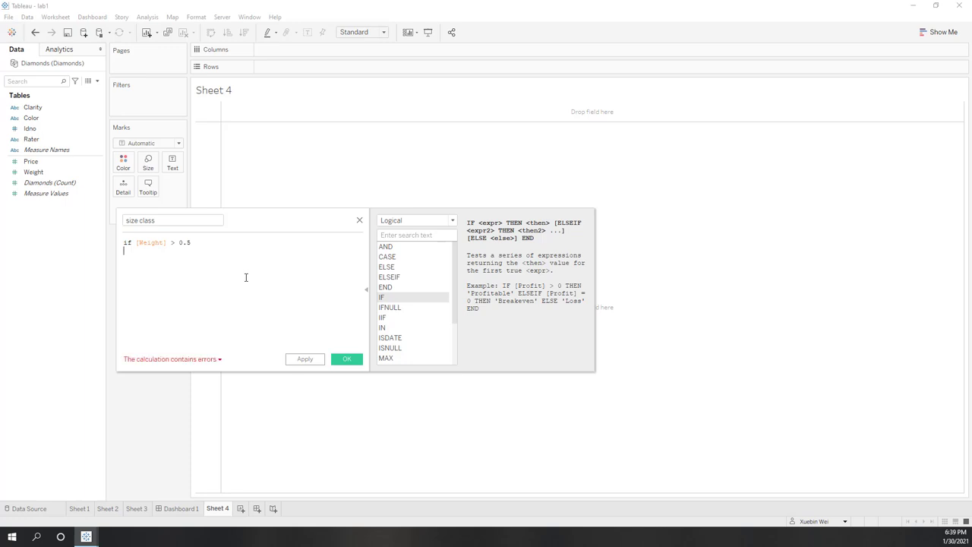
key("Return")
type("then '")
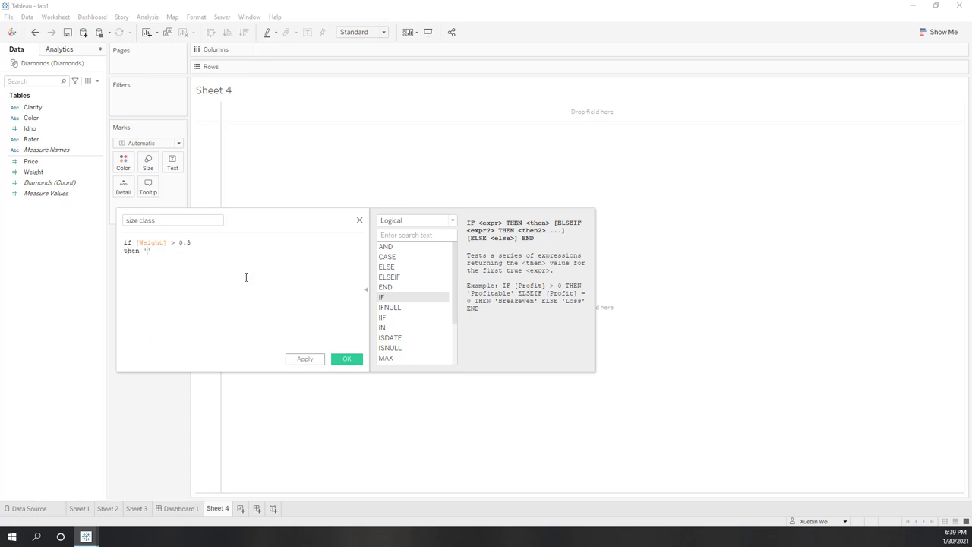
type("big' ")
type("else ")
type("'small'")
key("Return")
type("END")
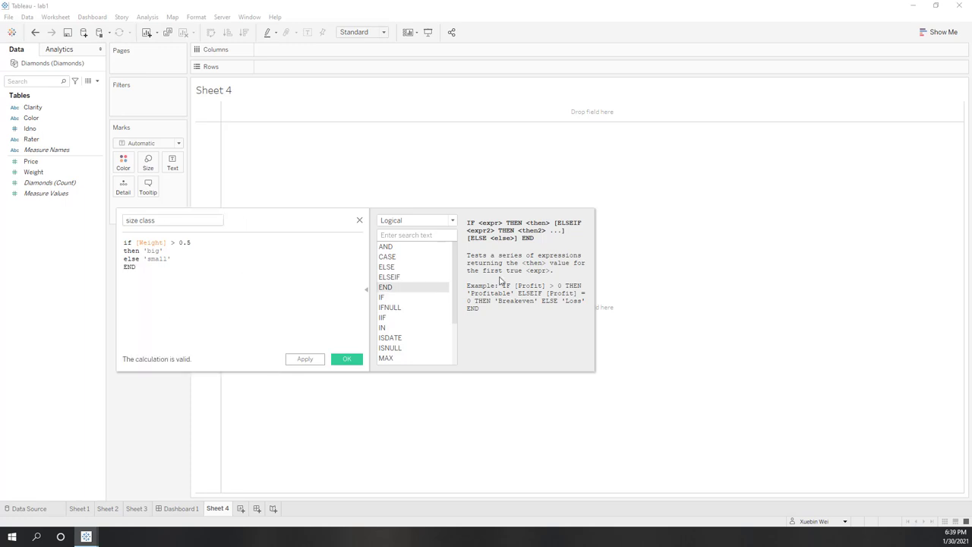
left_click(168, 224)
Save size class, then chart average Price as bars by Rater and size class
left_click(344, 362)
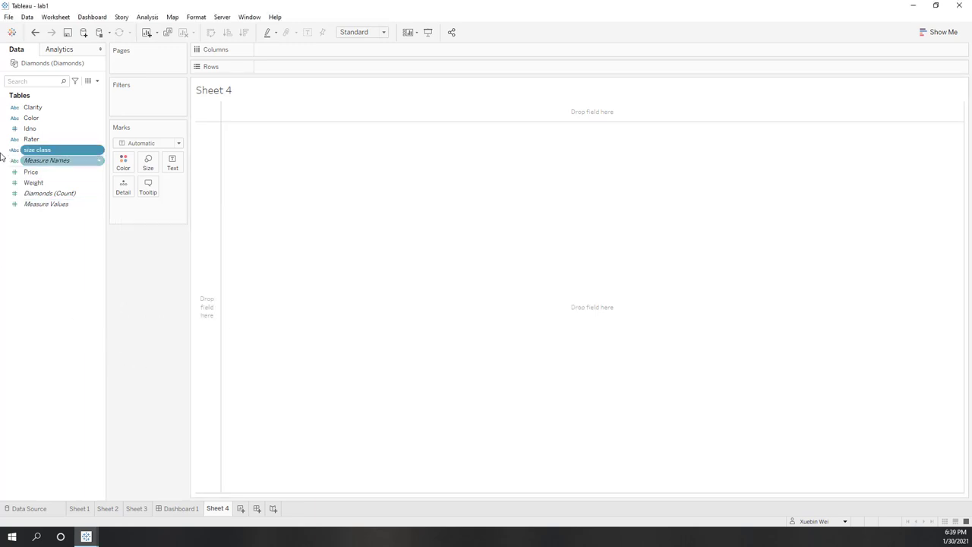
left_click_drag(45, 141, 301, 70)
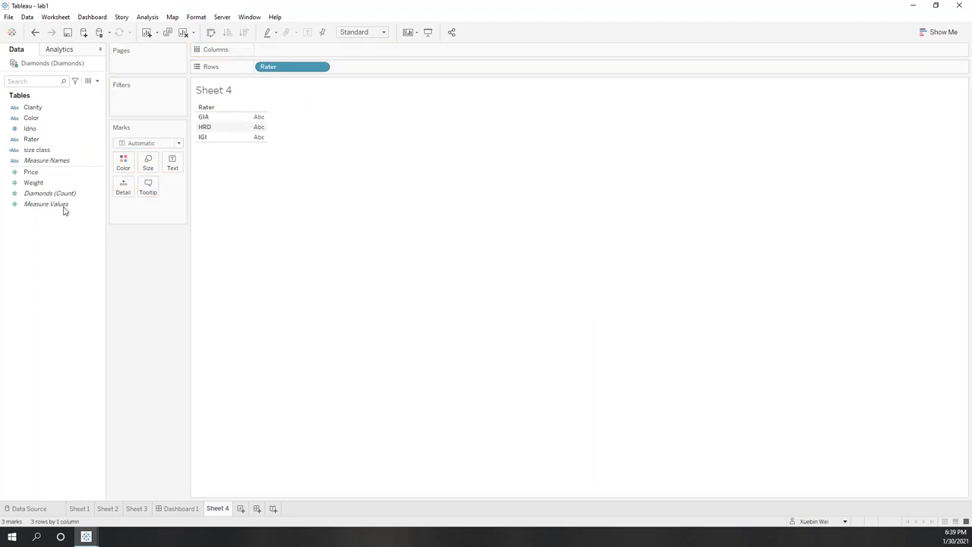
left_click_drag(60, 173, 308, 54)
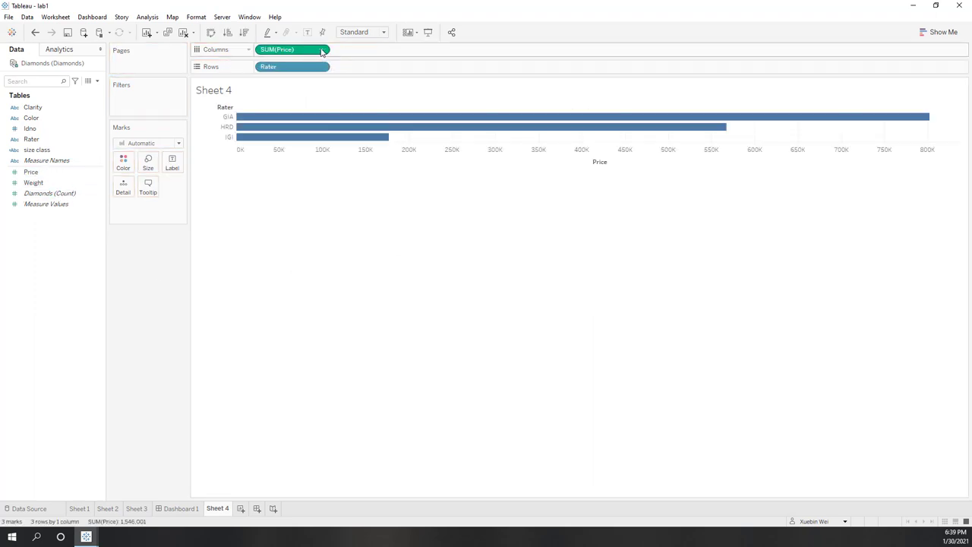
left_click(320, 50)
mouse_move(347, 153)
left_click(383, 166)
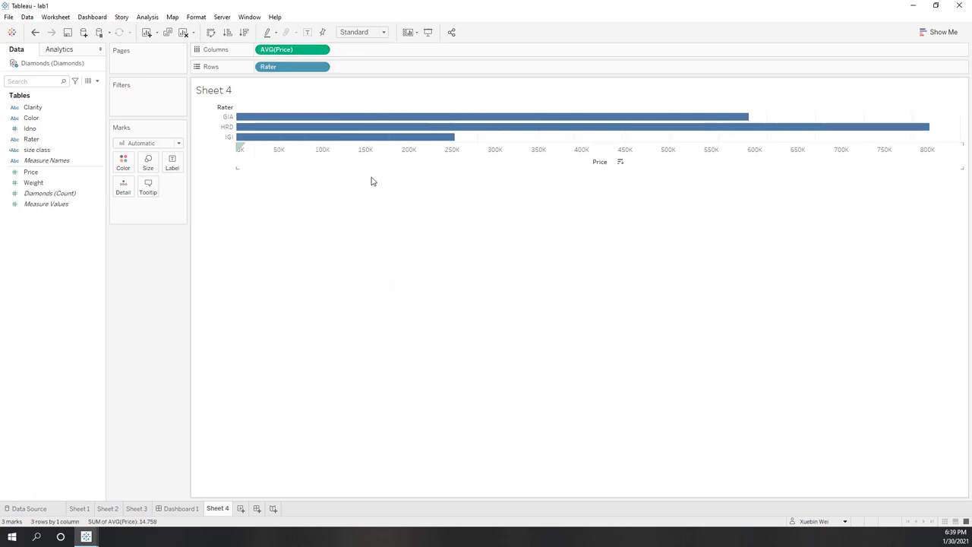
left_click_drag(38, 149, 374, 70)
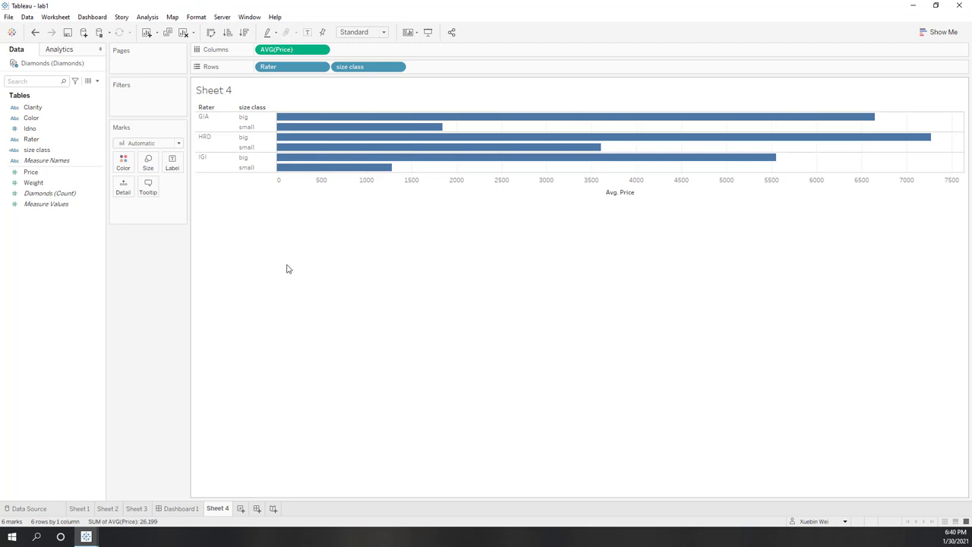
Add the ad-hoc SUM([Price])/SUM([Weight]) calculation to Columns and enlarge the shelf to show both fields
double_click(360, 52)
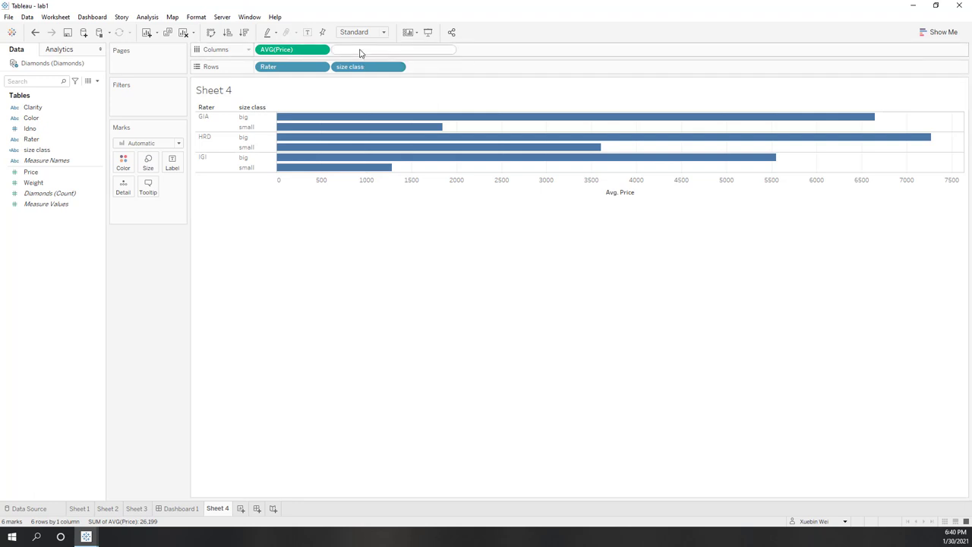
type("sum")
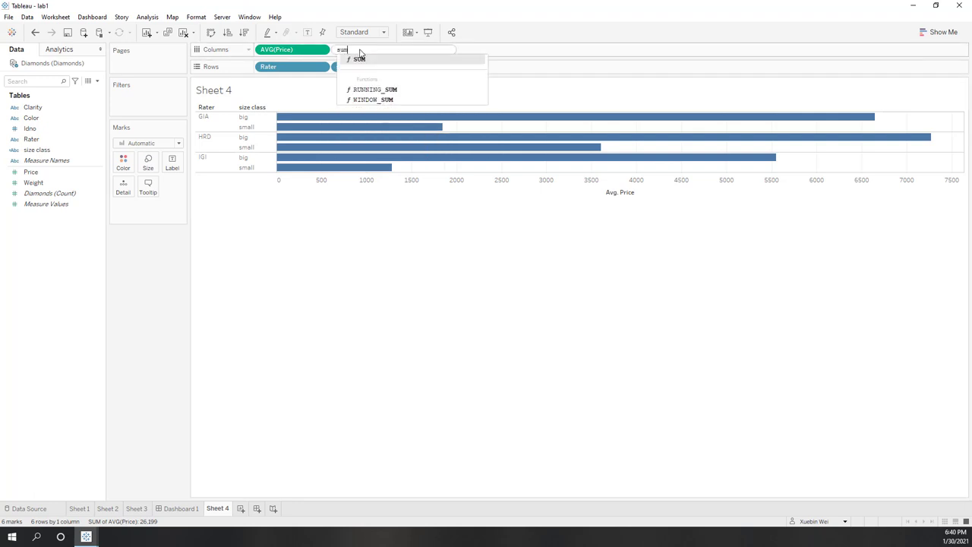
key("Return")
type("price)")
key("Return")
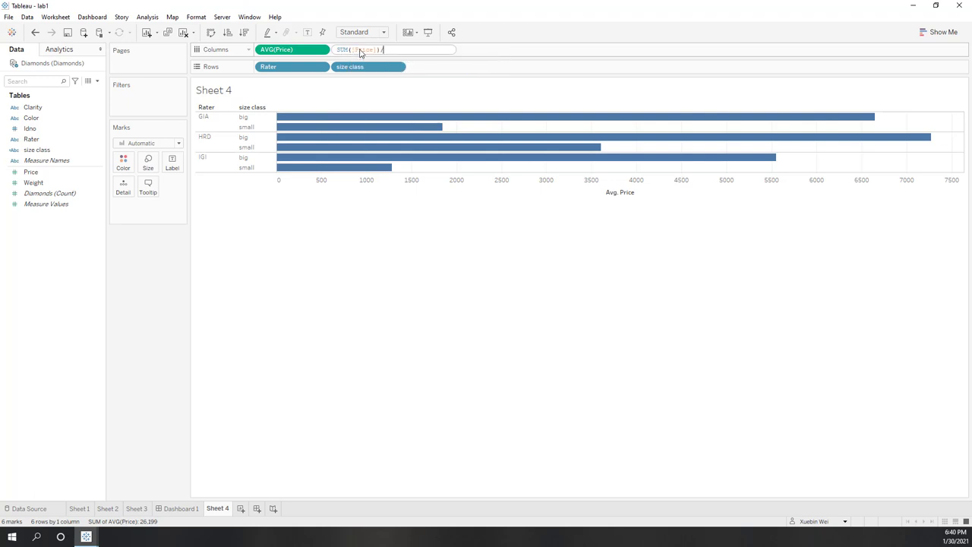
type("/sum")
key("Return")
type("wei")
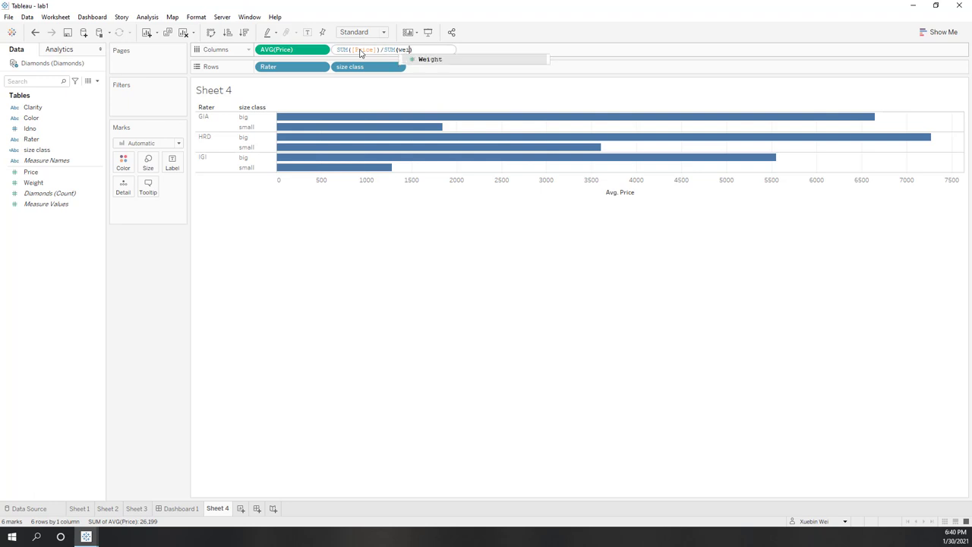
key("Return")
key("Return")
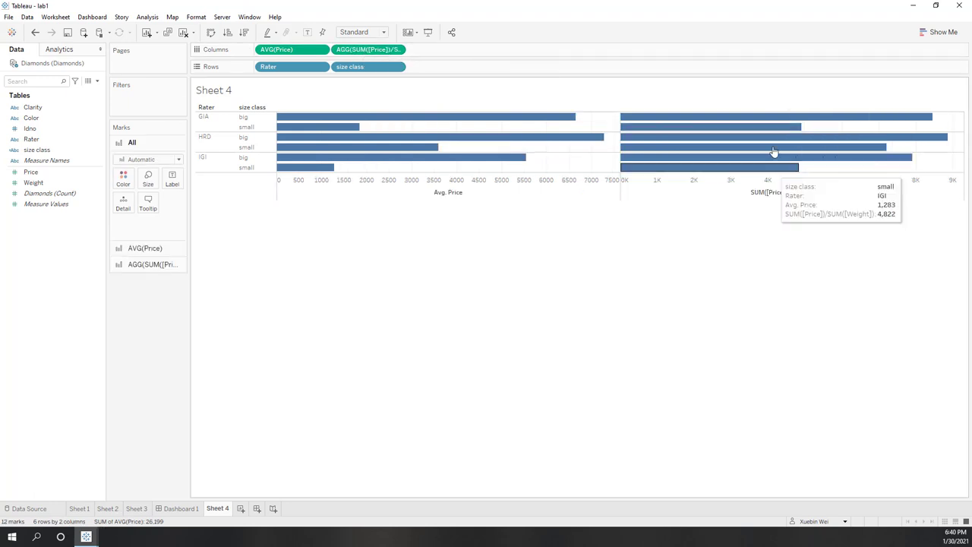
mouse_move(782, 126)
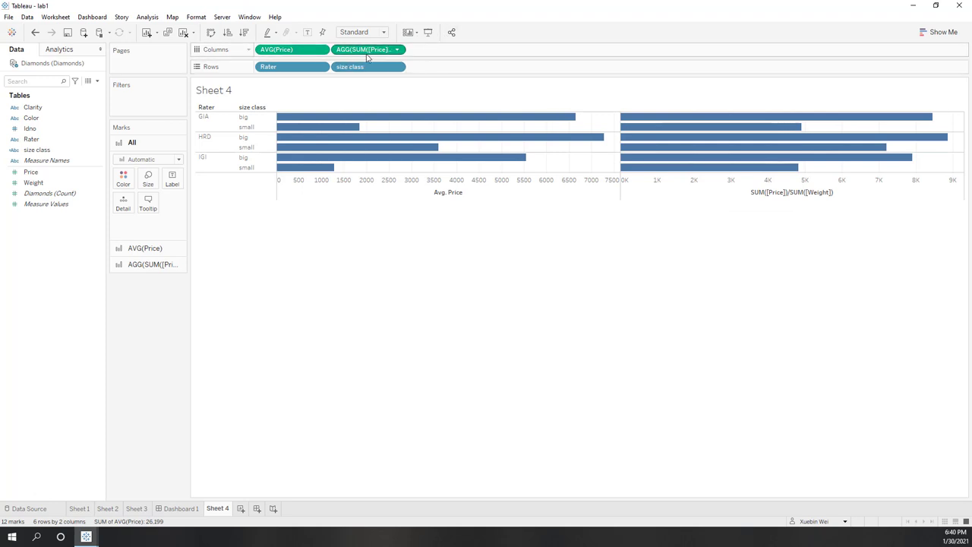
left_click_drag(448, 59, 445, 96)
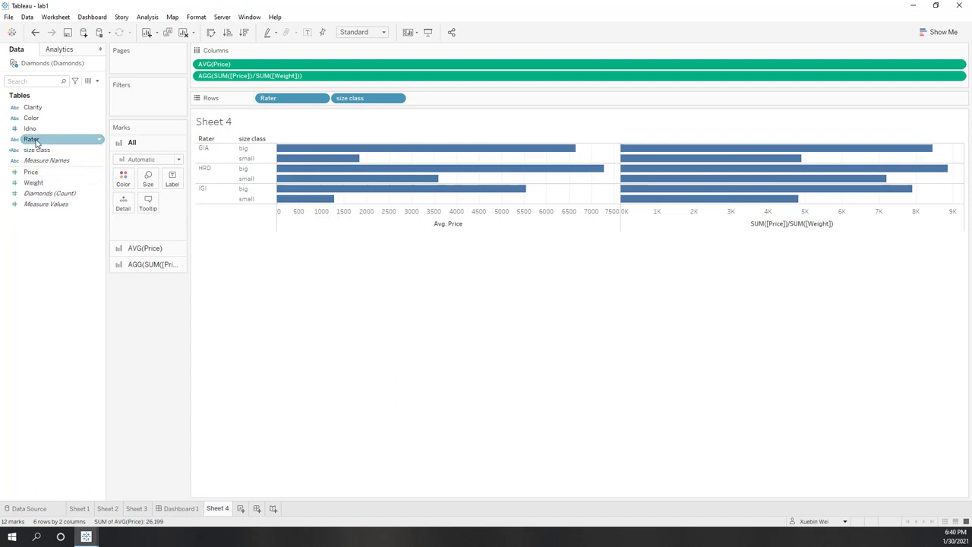
Filter Rater by the formula AVG([Weight])>0.5, keeping only GIA and HRD
left_click_drag(31, 139, 138, 100)
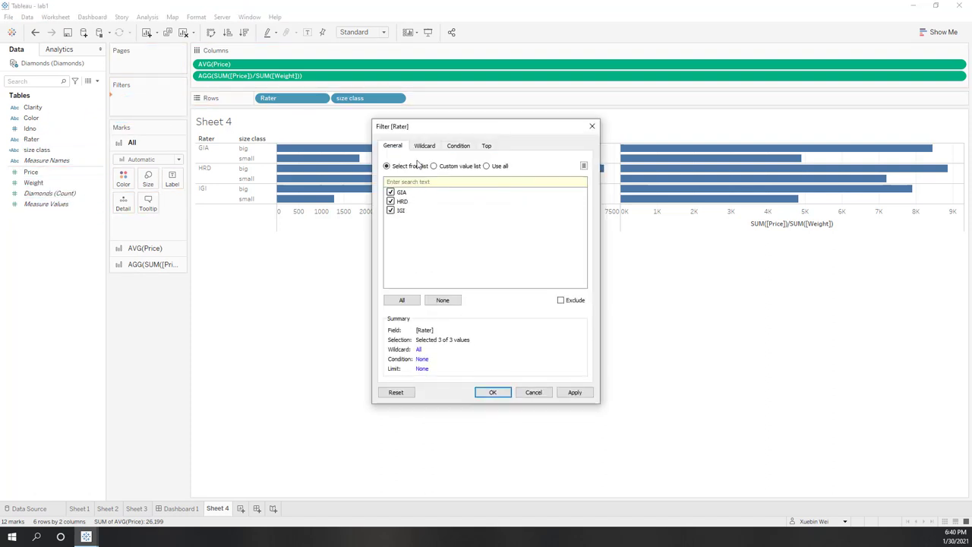
left_click(458, 145)
left_click(402, 256)
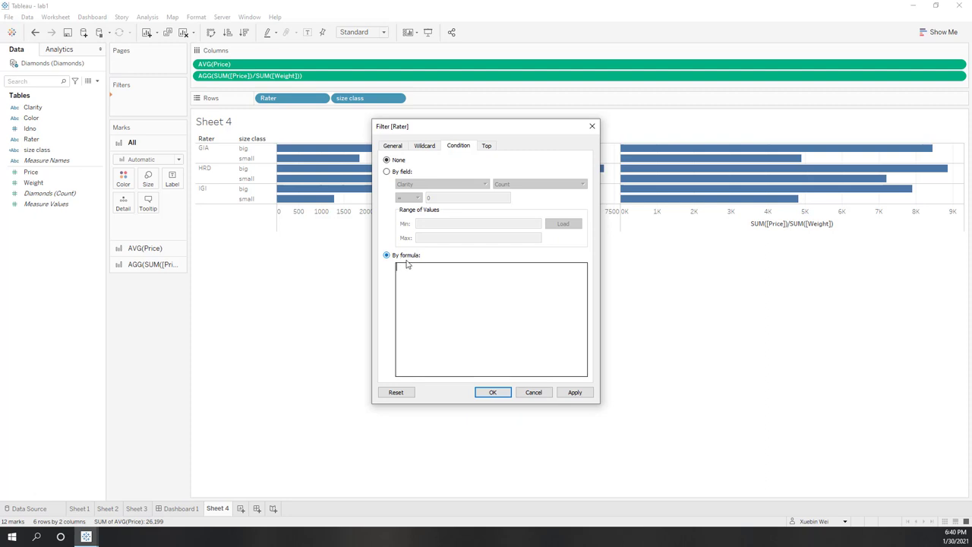
type("avg")
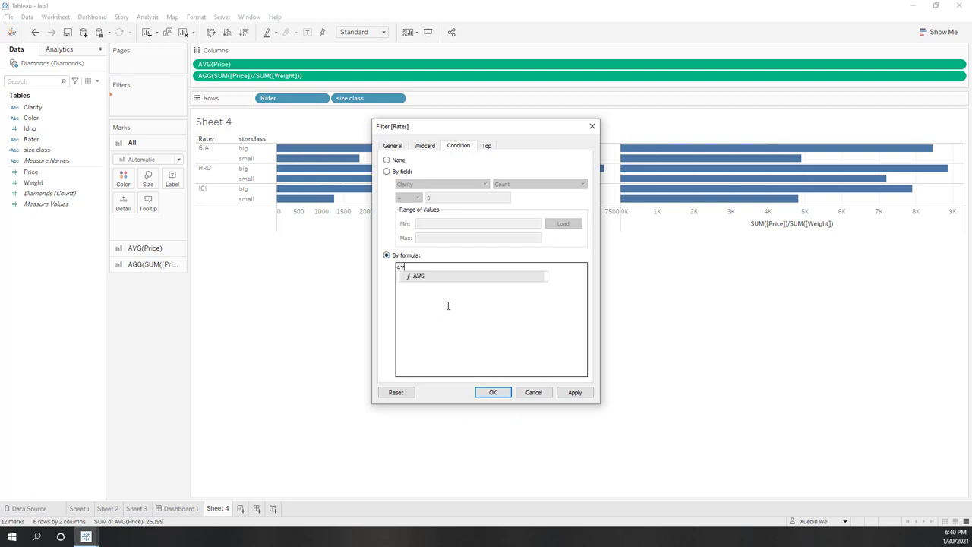
key("Return")
type("wei")
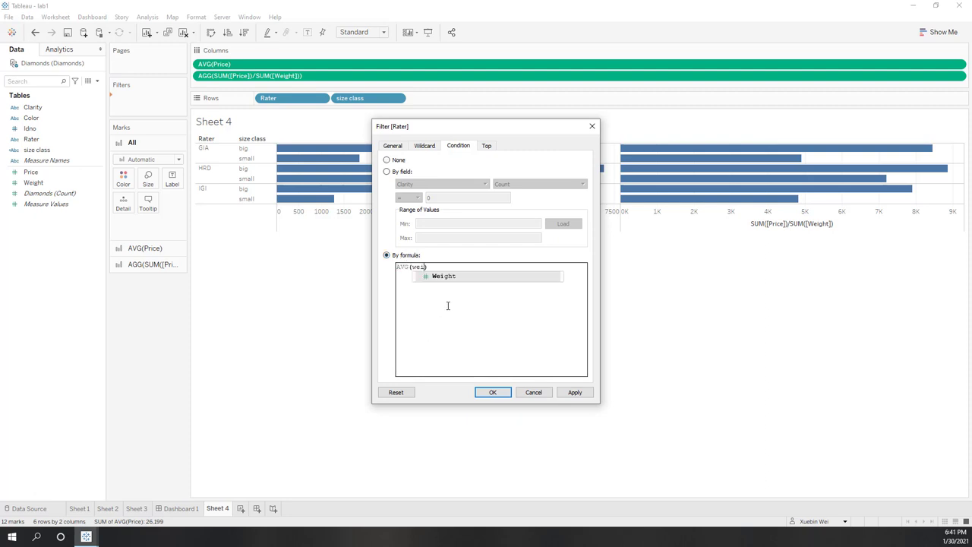
key("Return")
type(">0.5")
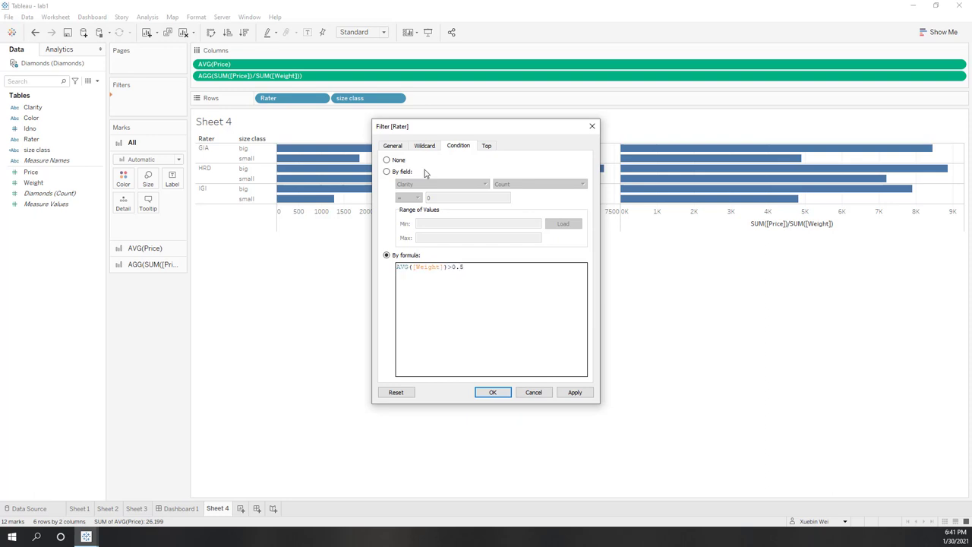
left_click_drag(458, 129, 558, 204)
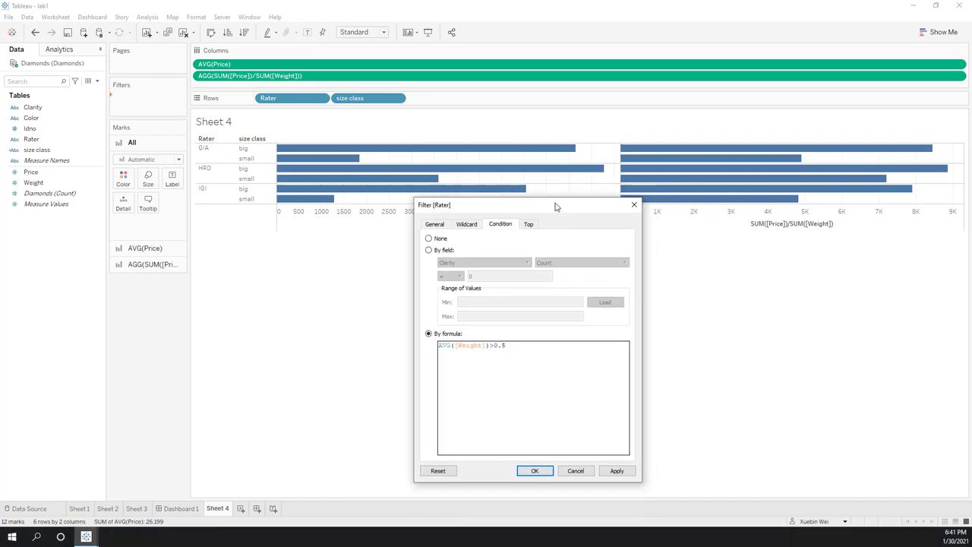
left_click(614, 472)
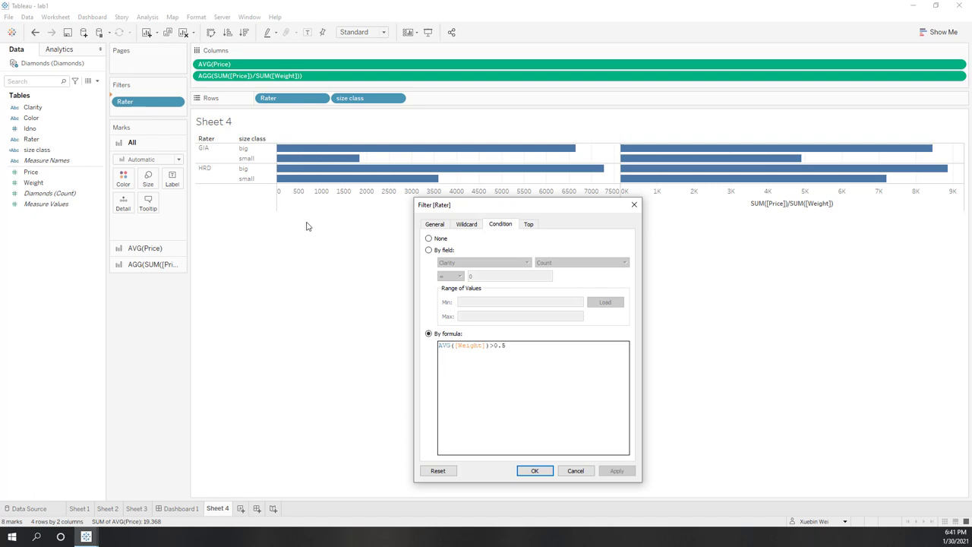
left_click_drag(530, 348, 385, 341)
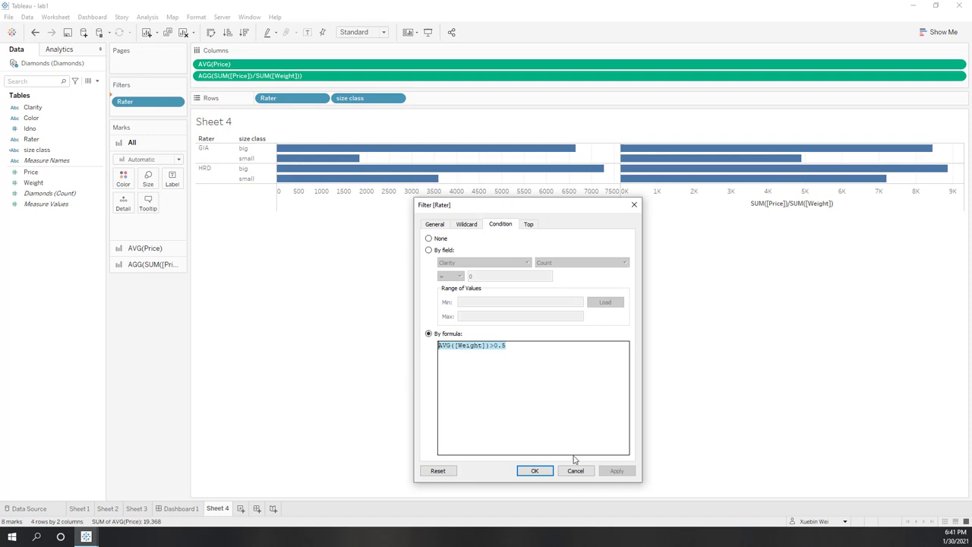
left_click(536, 470)
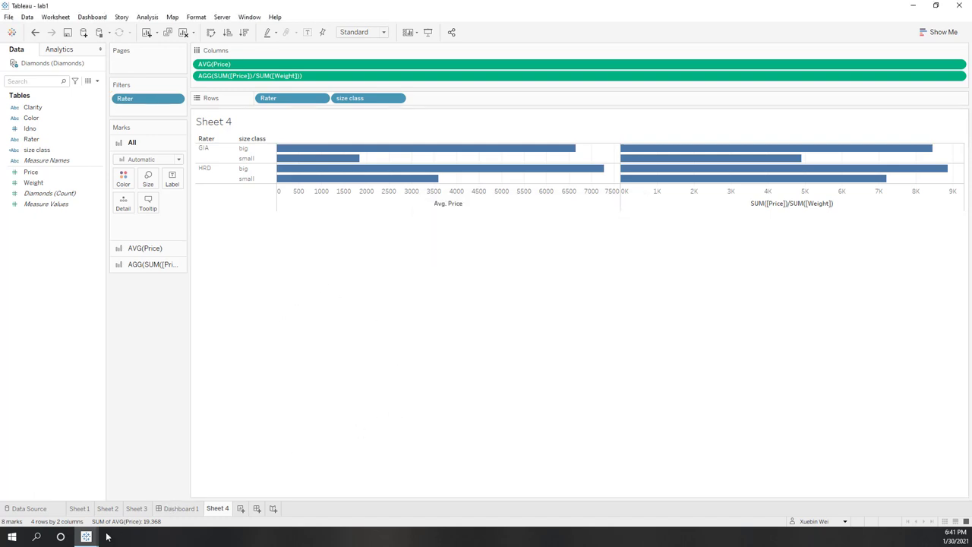
Switch to Book1's empty Sheet 7 and locate the Listtime and Saletime fields
mouse_move(85, 536)
left_click(147, 503)
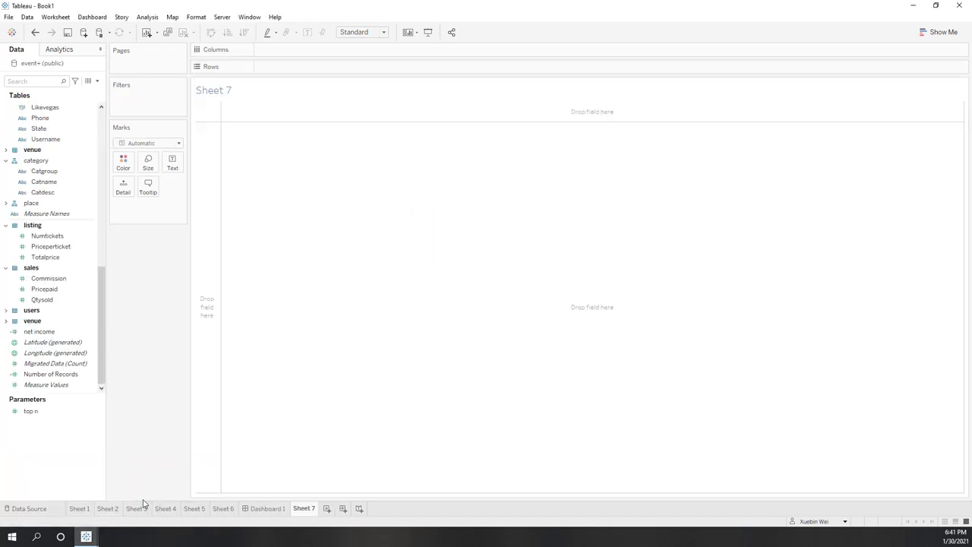
left_click(46, 181)
scroll(20, 147, "up", 5)
scroll(20, 147, "up", 4)
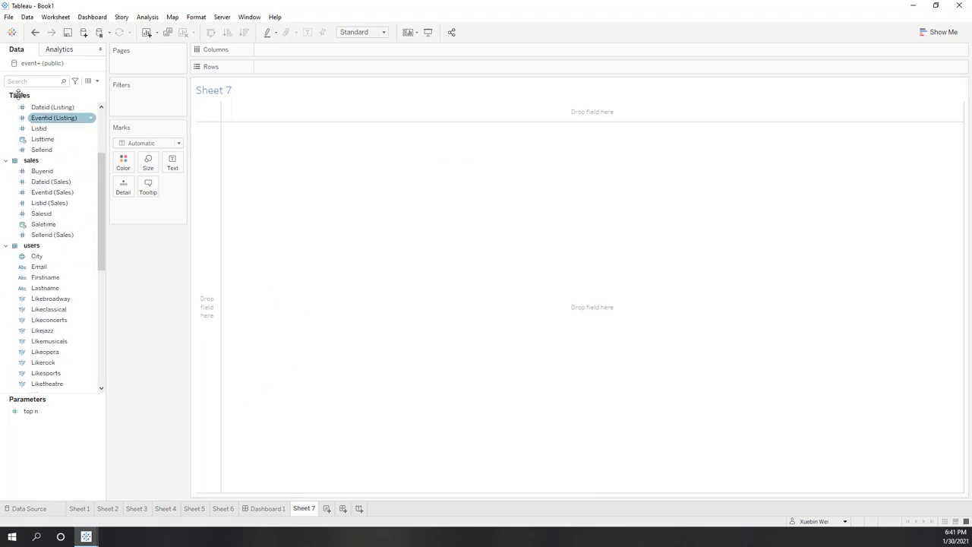
scroll(53, 173, "down", 5)
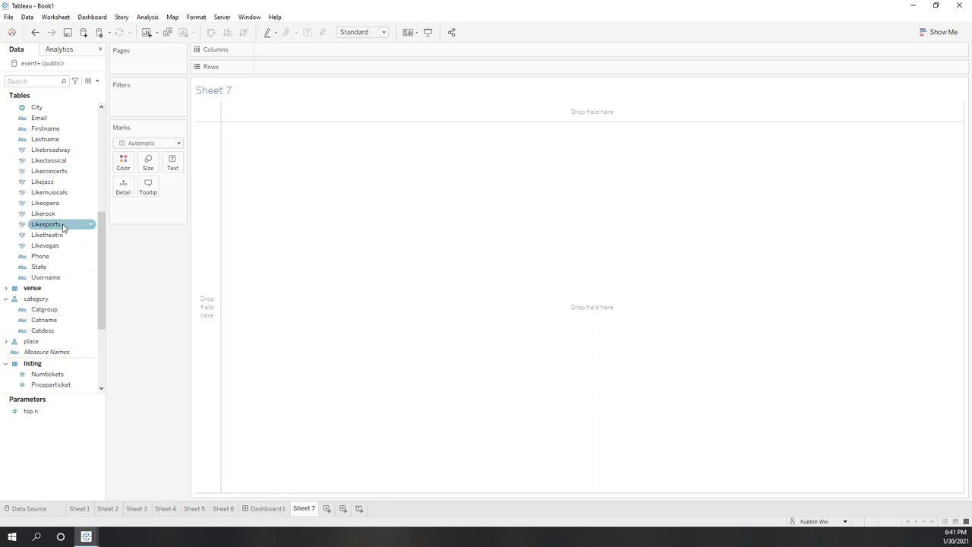
scroll(63, 226, "up", 4)
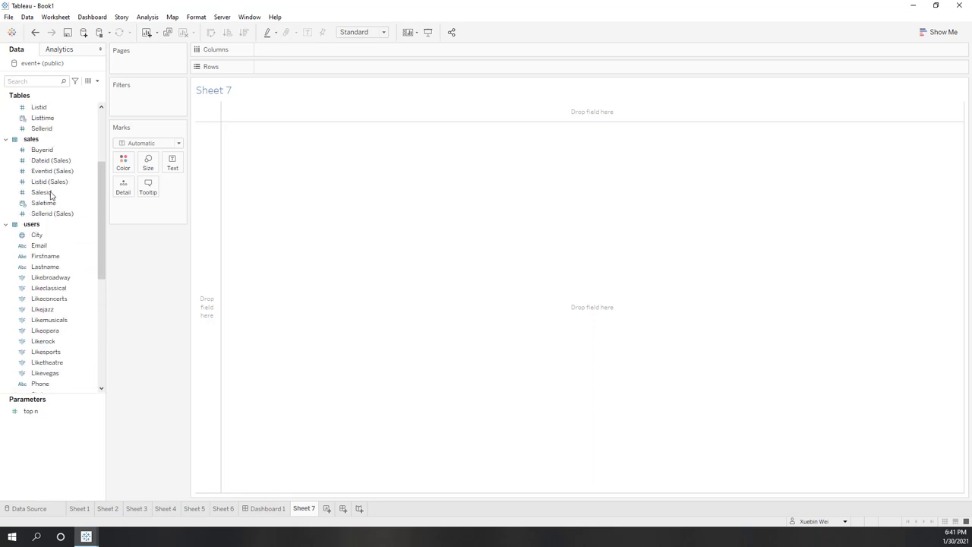
left_click(46, 202)
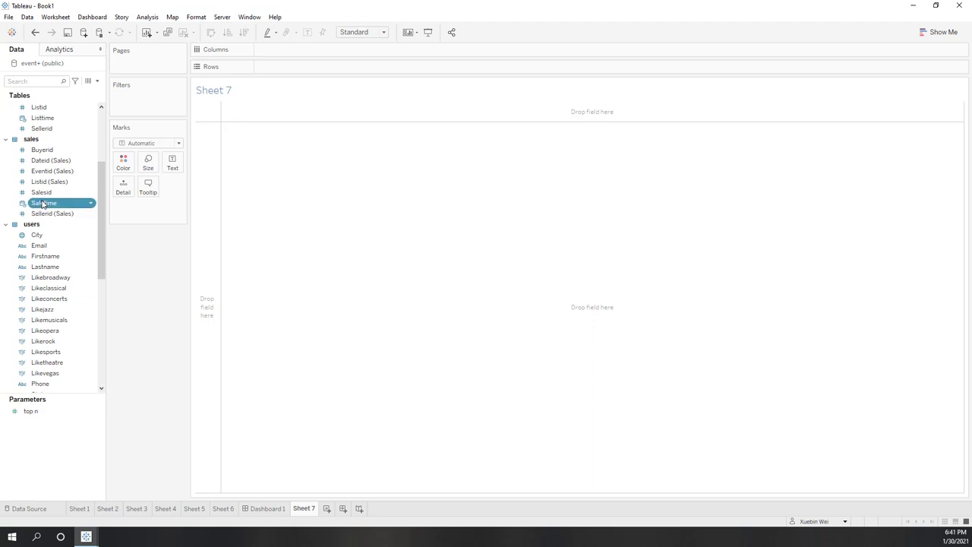
scroll(46, 202, "up", 3)
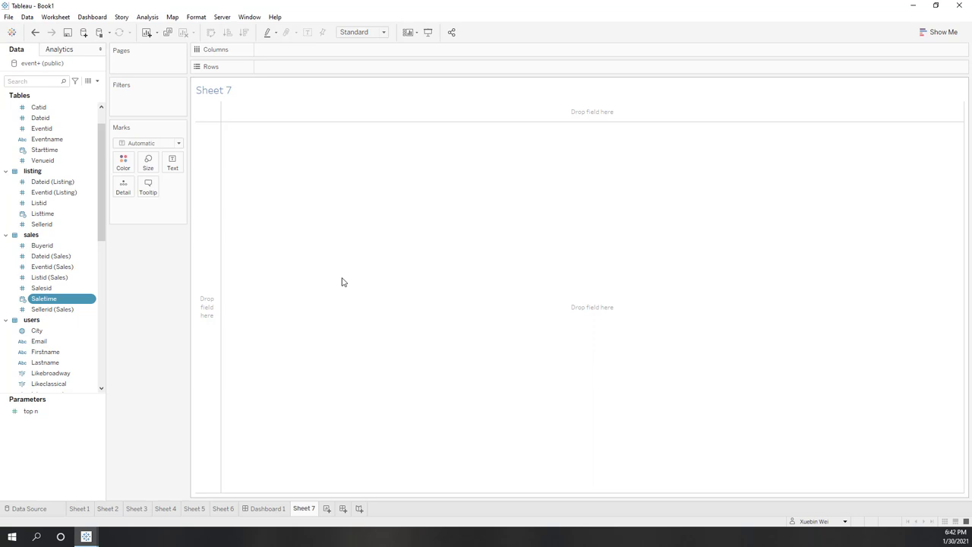
left_click_drag(101, 224, 117, 405)
Start a calculated field named 'time between list and sale' and insert the DATEDIFF function
right_click(54, 446)
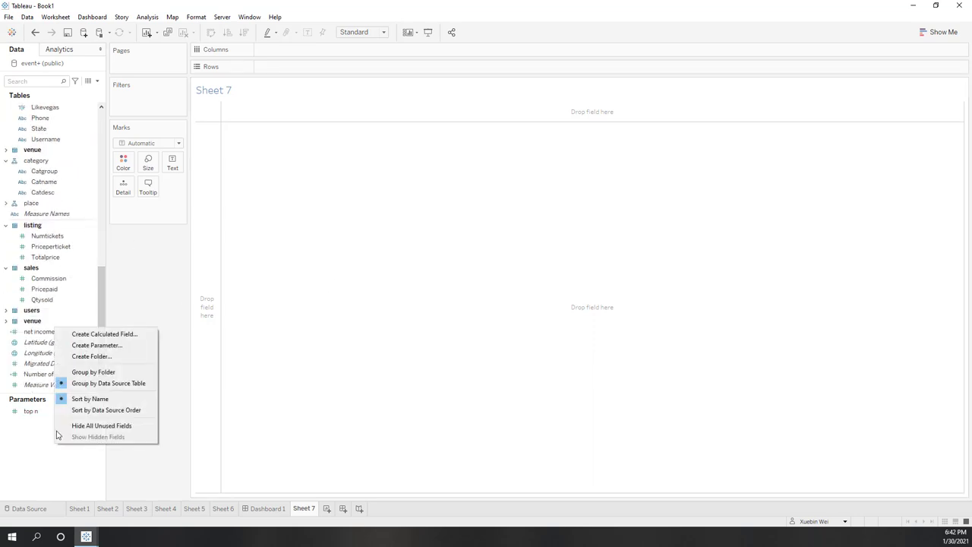
left_click(109, 334)
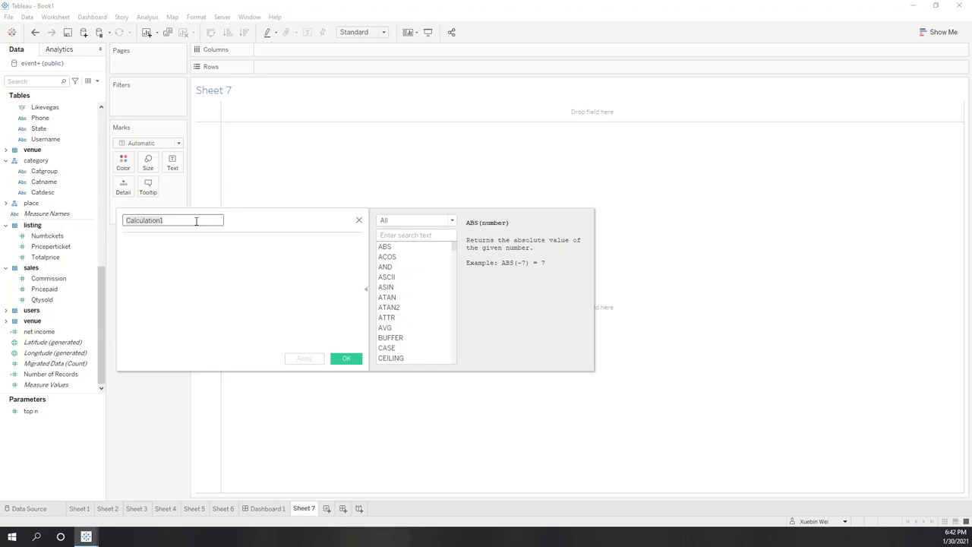
type("time between list and sale")
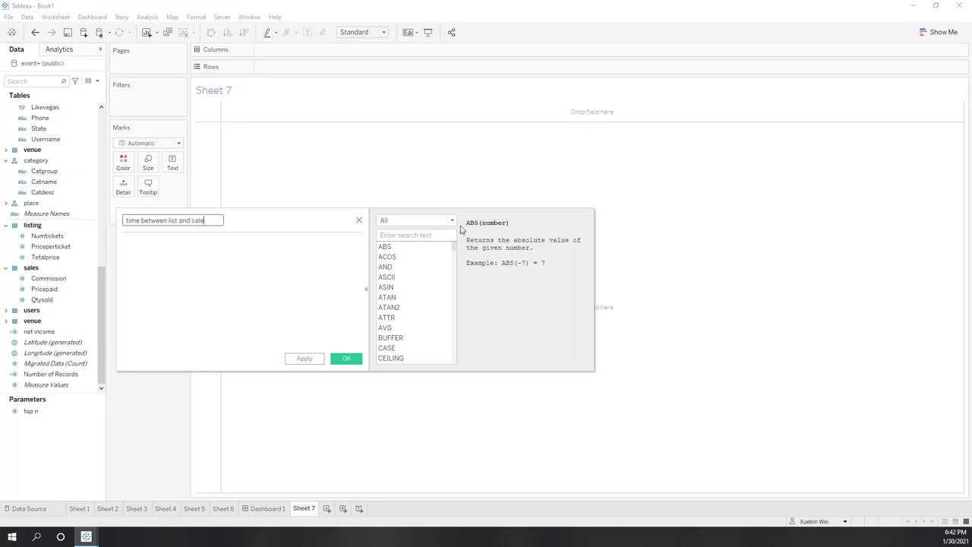
left_click(454, 221)
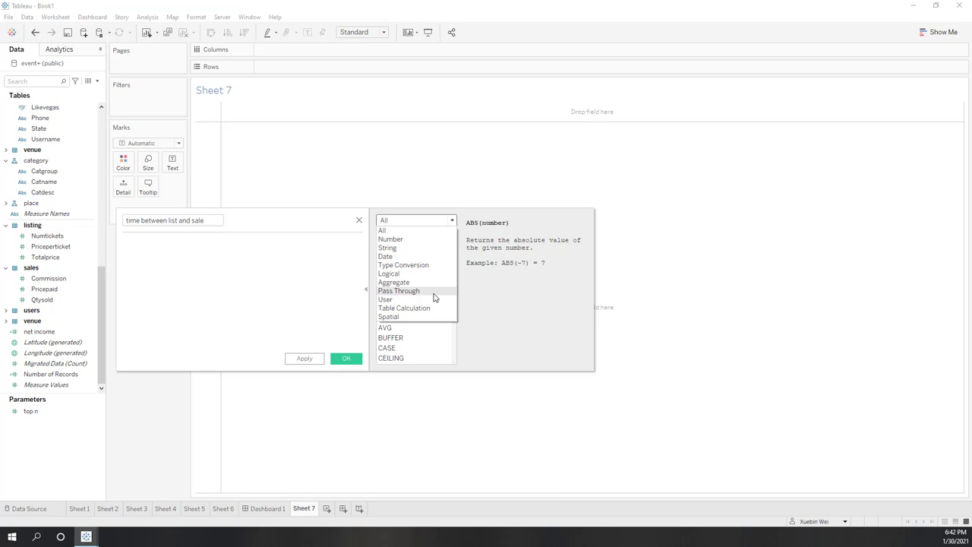
left_click(402, 258)
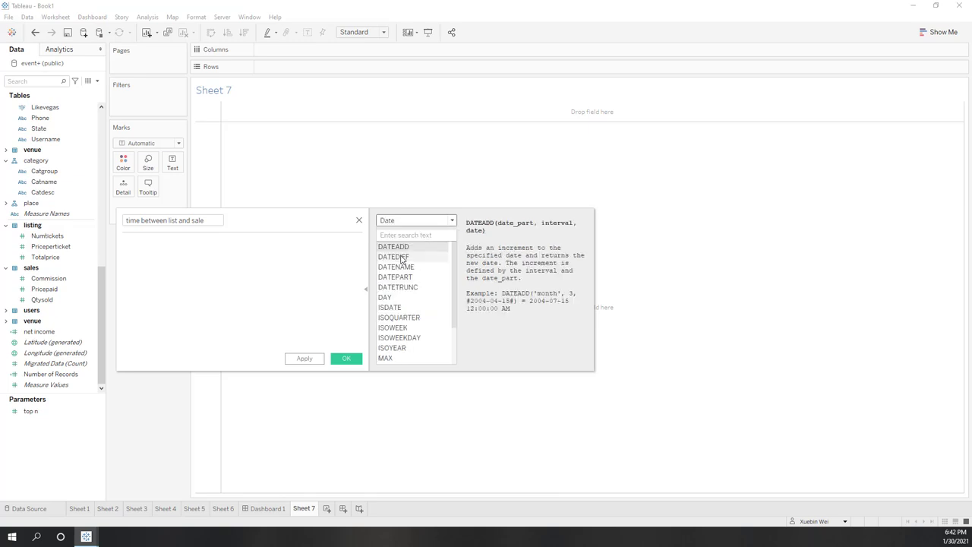
left_click(401, 258)
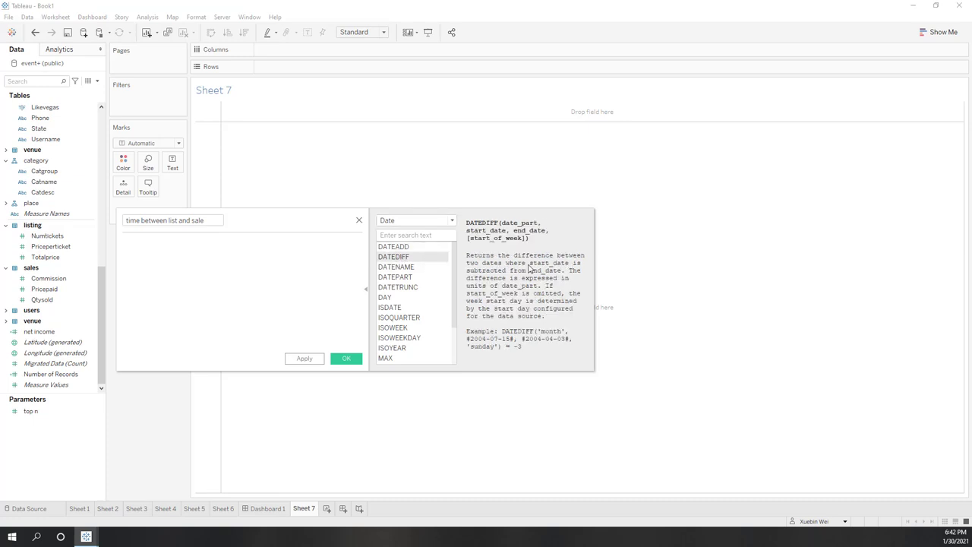
double_click(396, 259)
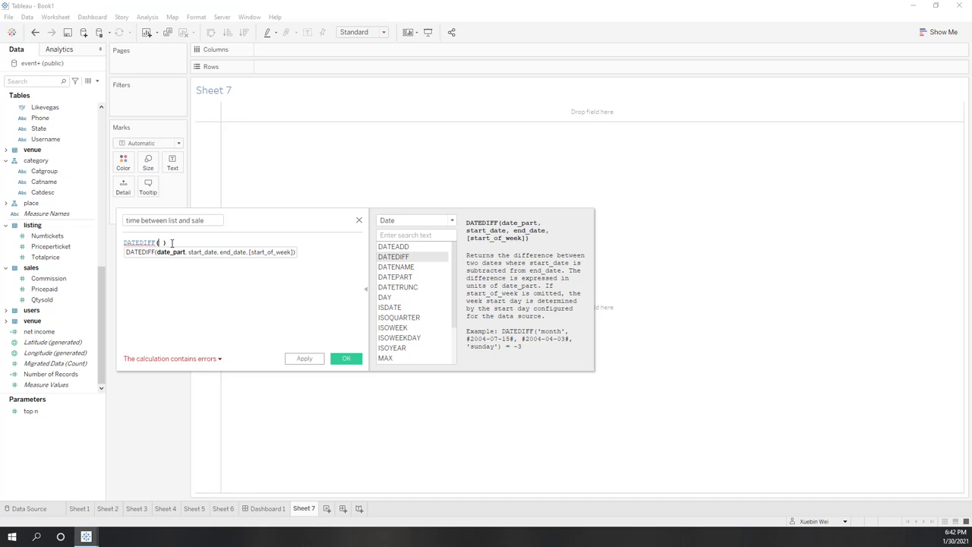
Complete the formula DATEDIFF('day',[Listtime],[Saletime]) and save the field
type("'day',")
left_click(172, 242)
type("y")
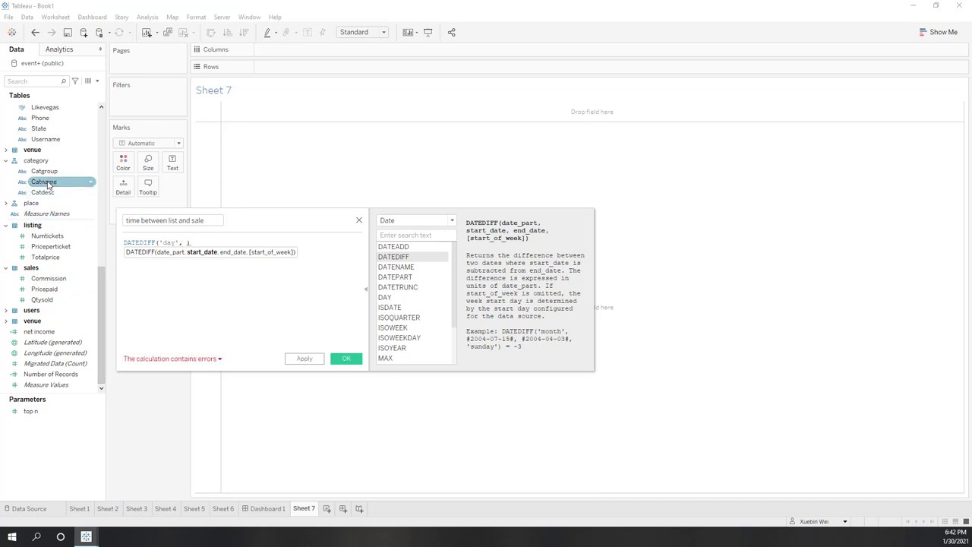
scroll(47, 182, "up", 3)
scroll(61, 243, "up", 10)
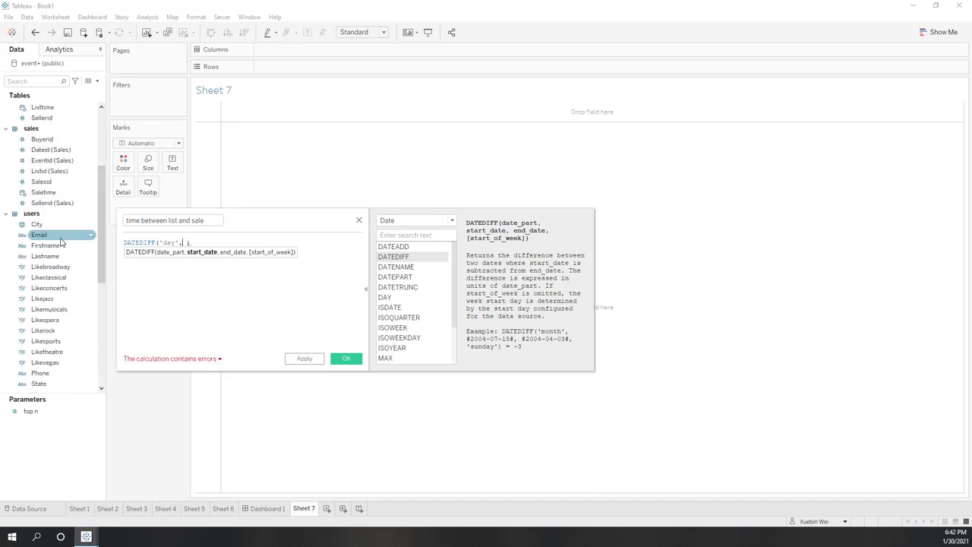
left_click_drag(43, 203, 187, 287)
type(",")
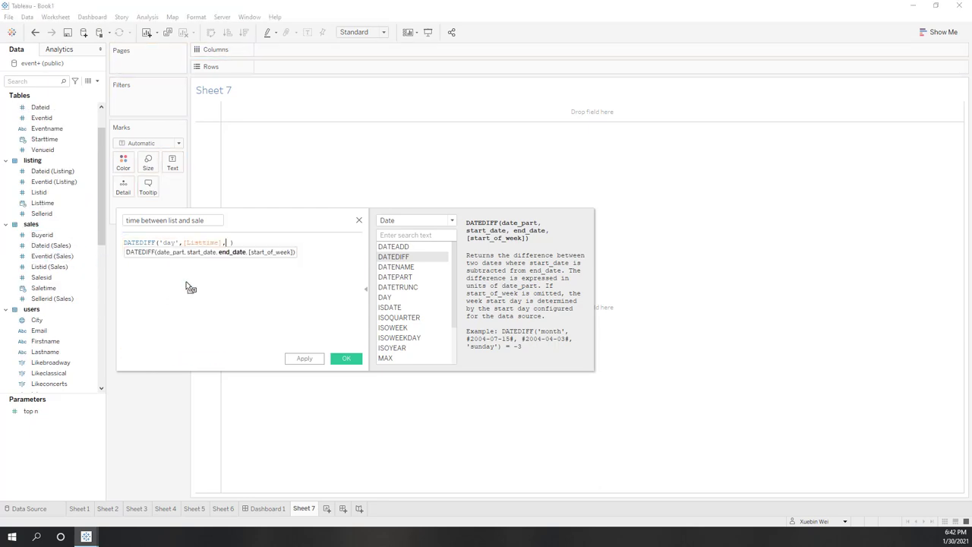
left_click_drag(44, 288, 246, 282)
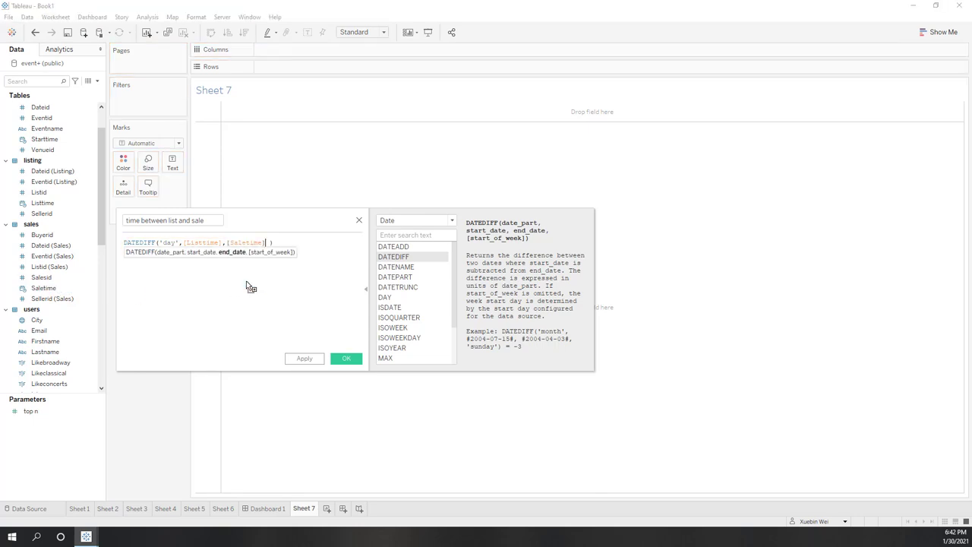
left_click(346, 358)
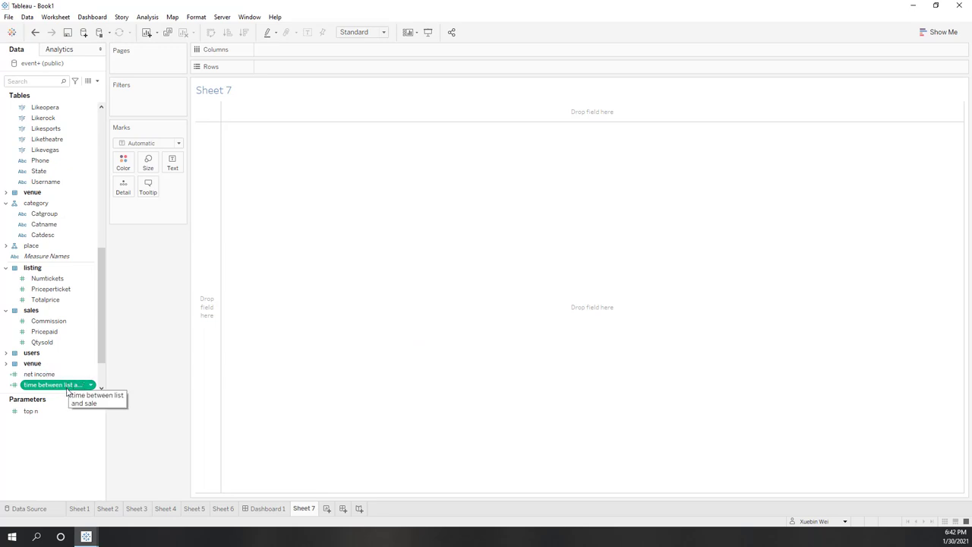
Build a Show Me horizontal bar chart of time between list and sale by Catgroup
left_click(56, 205)
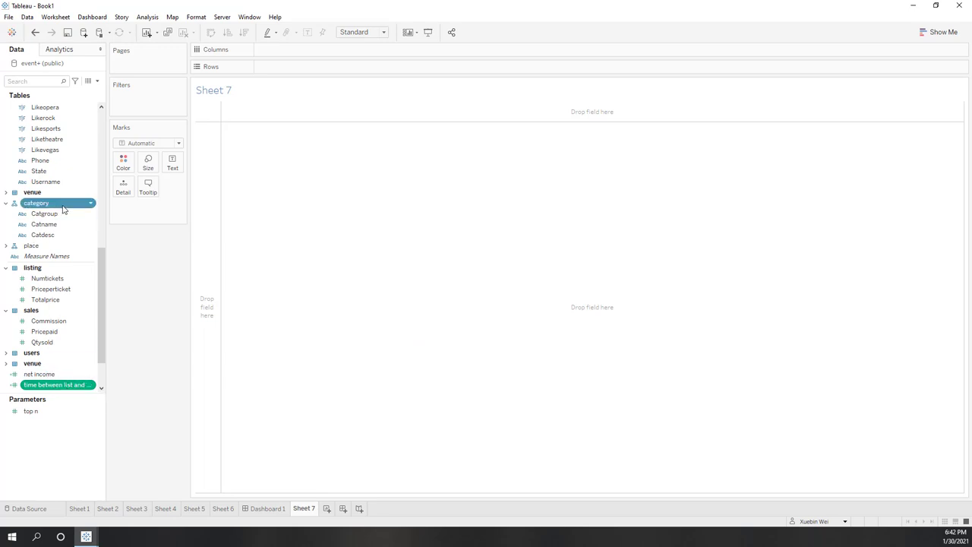
left_click(938, 33)
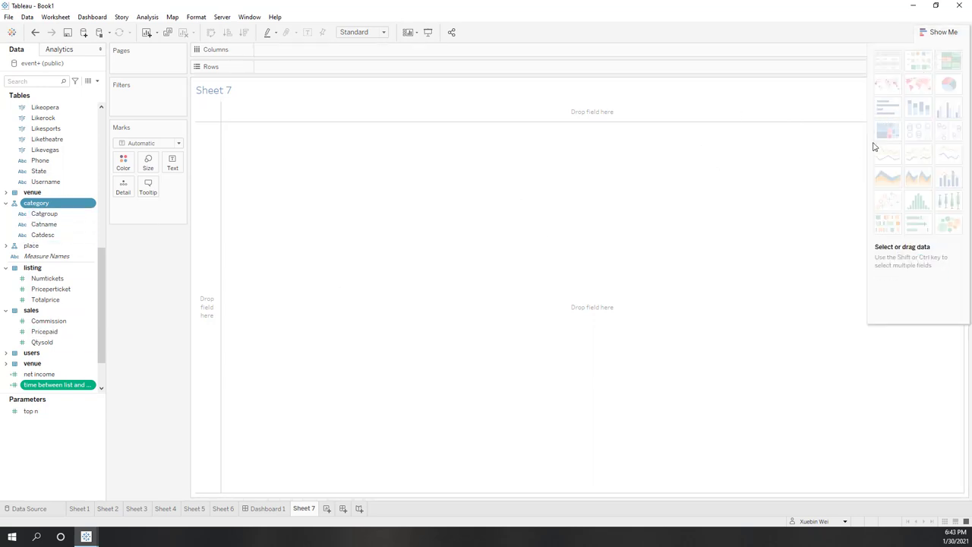
left_click(61, 214)
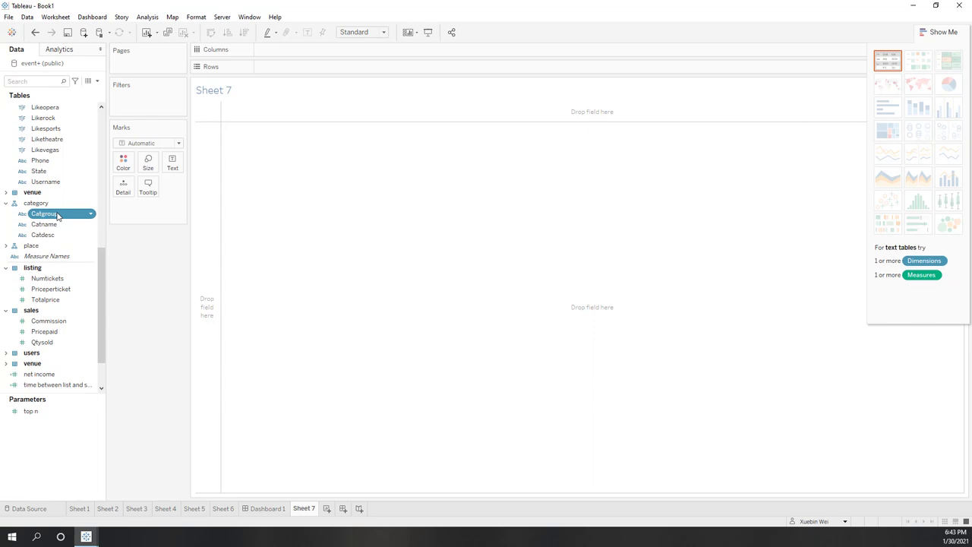
left_click(53, 385, "ctrl")
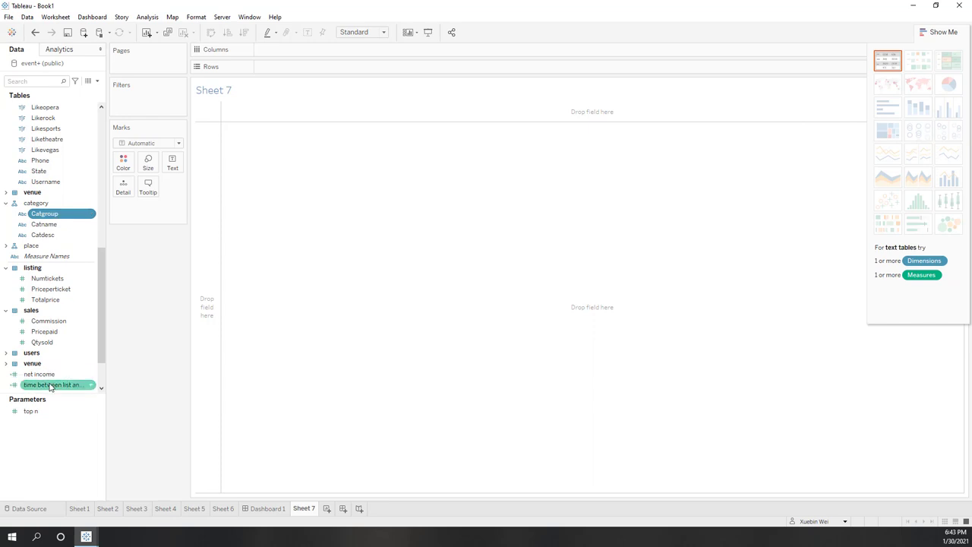
left_click(885, 111)
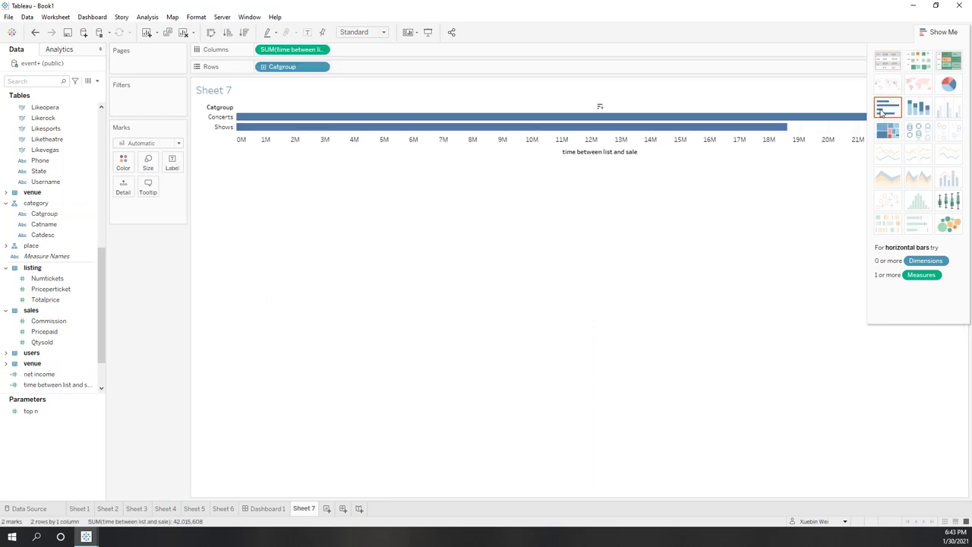
Sort the Catgroup bars descending, switch the measure to Average, and close Show Me
left_click(243, 33)
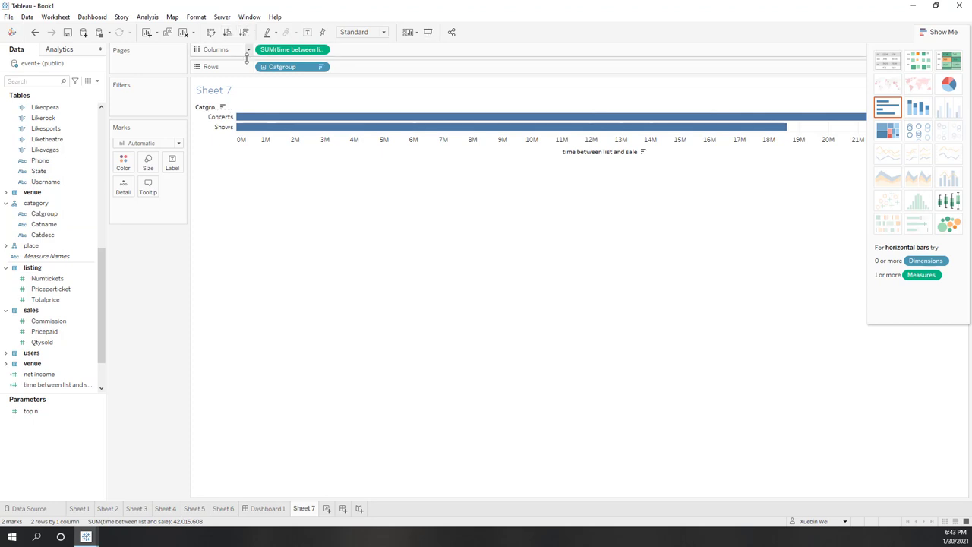
left_click(322, 50)
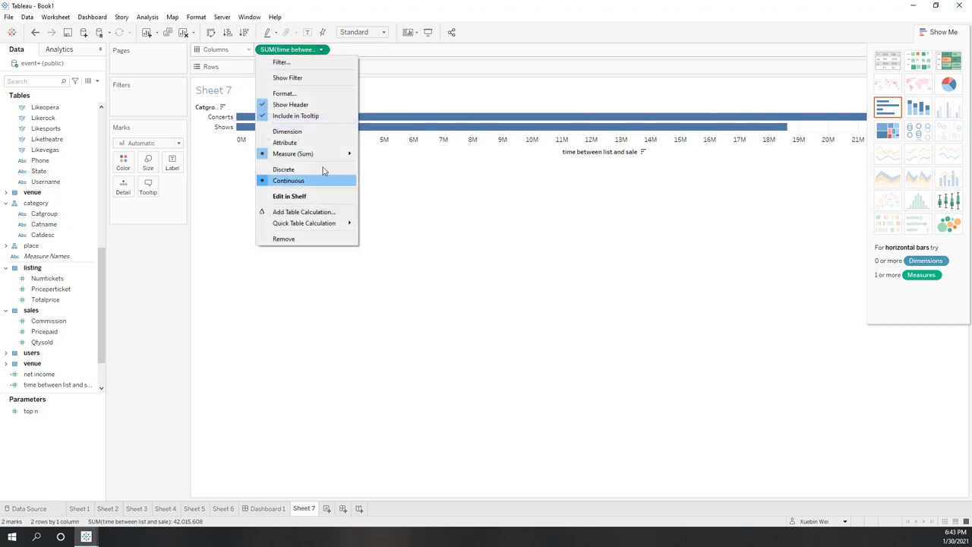
mouse_move(327, 157)
left_click(373, 167)
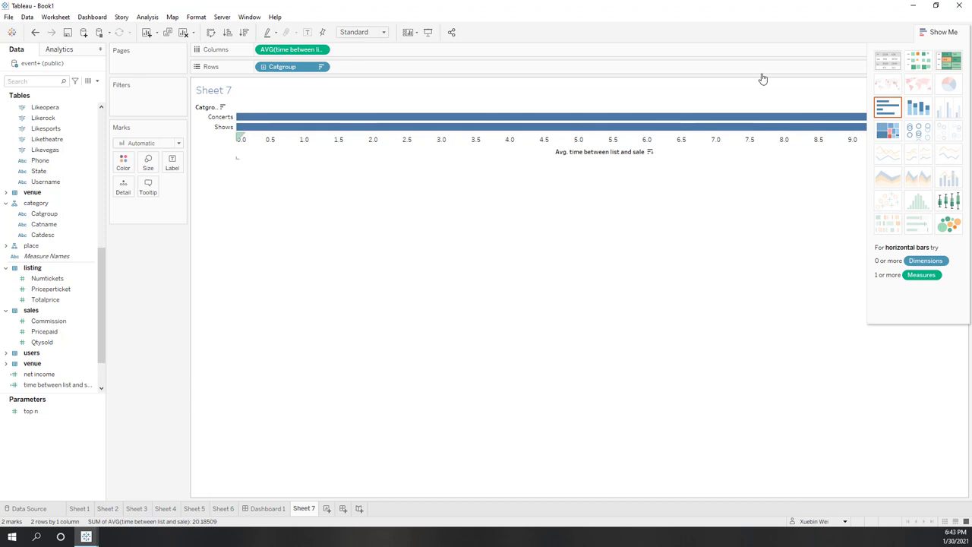
left_click(925, 36)
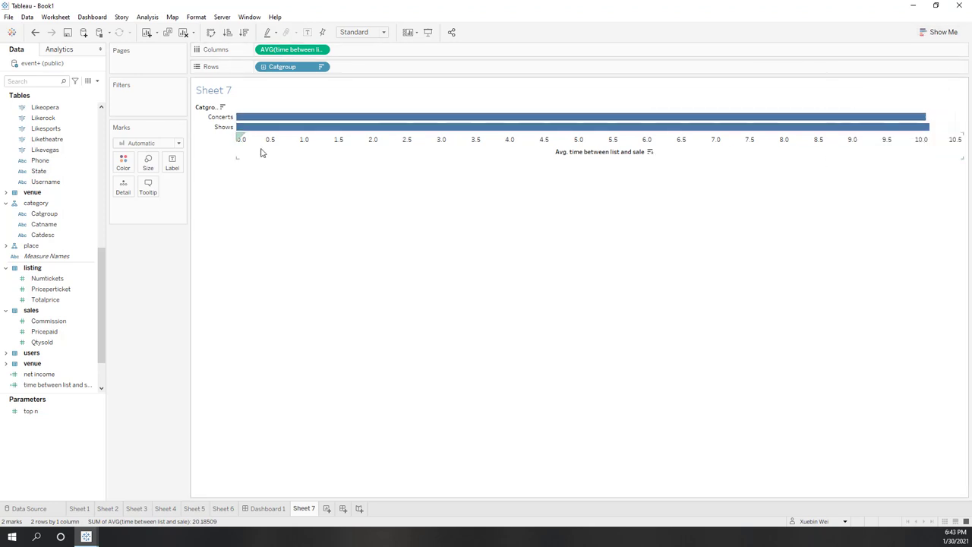
mouse_move(256, 135)
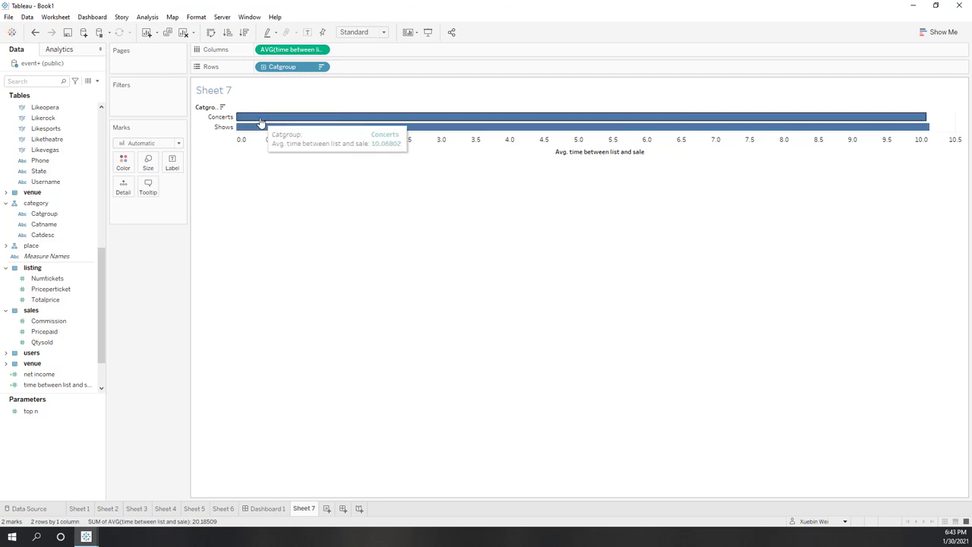
Drill the Catgroup pill down to Catname, splitting Concerts into Pop and Shows into Plays, Musicals, Opera
left_click(264, 67)
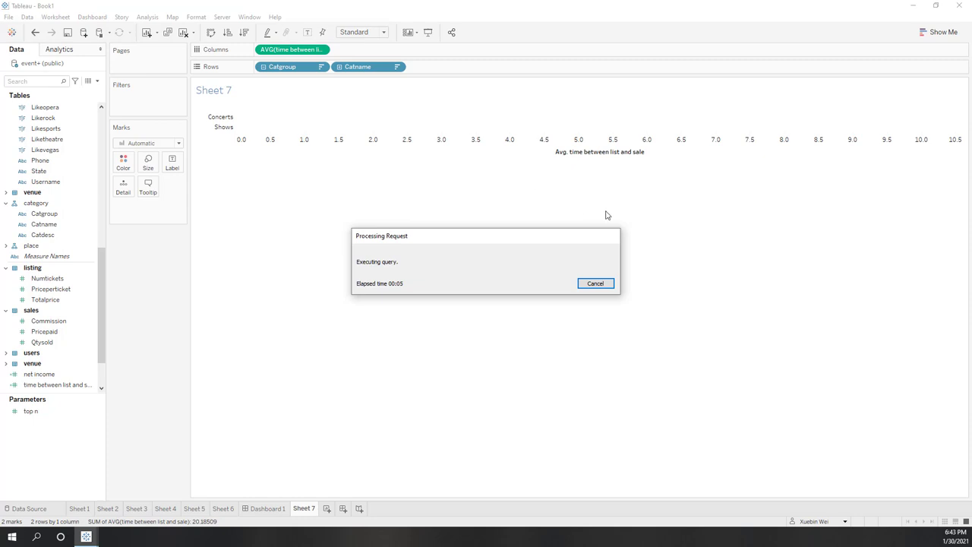
left_click(59, 299)
left_click(49, 224)
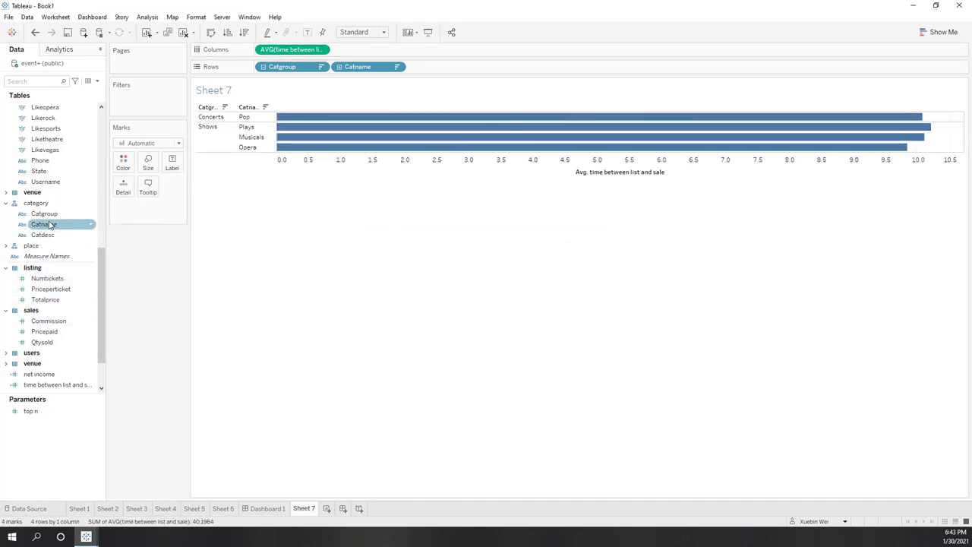
left_click(943, 185)
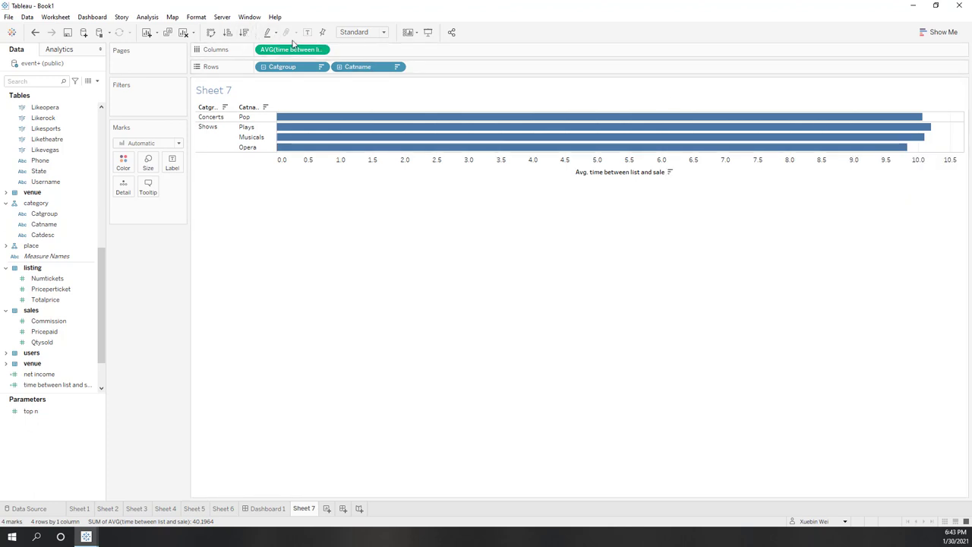
mouse_move(901, 152)
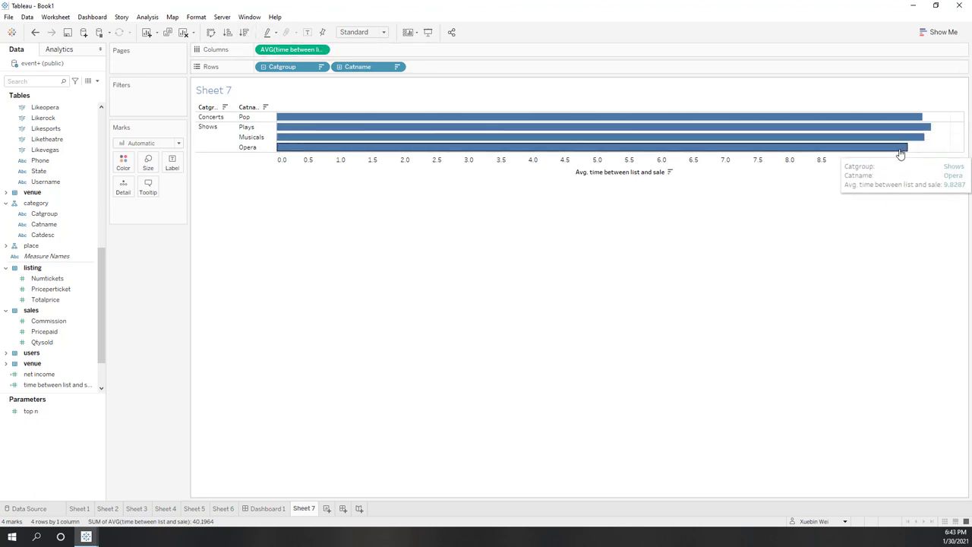